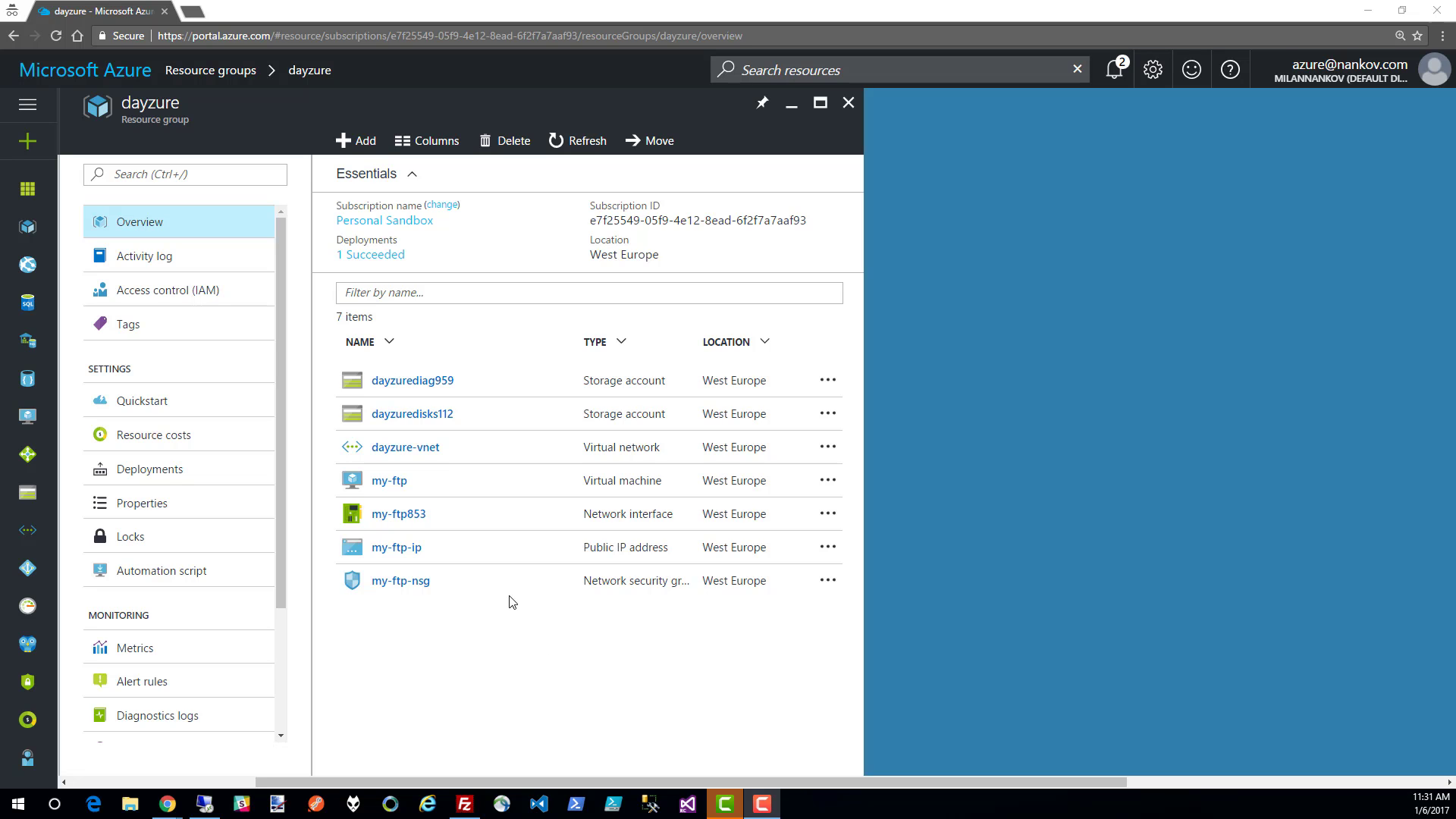
- Open the my-ftp virtual machine's overview and switch to its remote desktop session
left_click(398, 480)
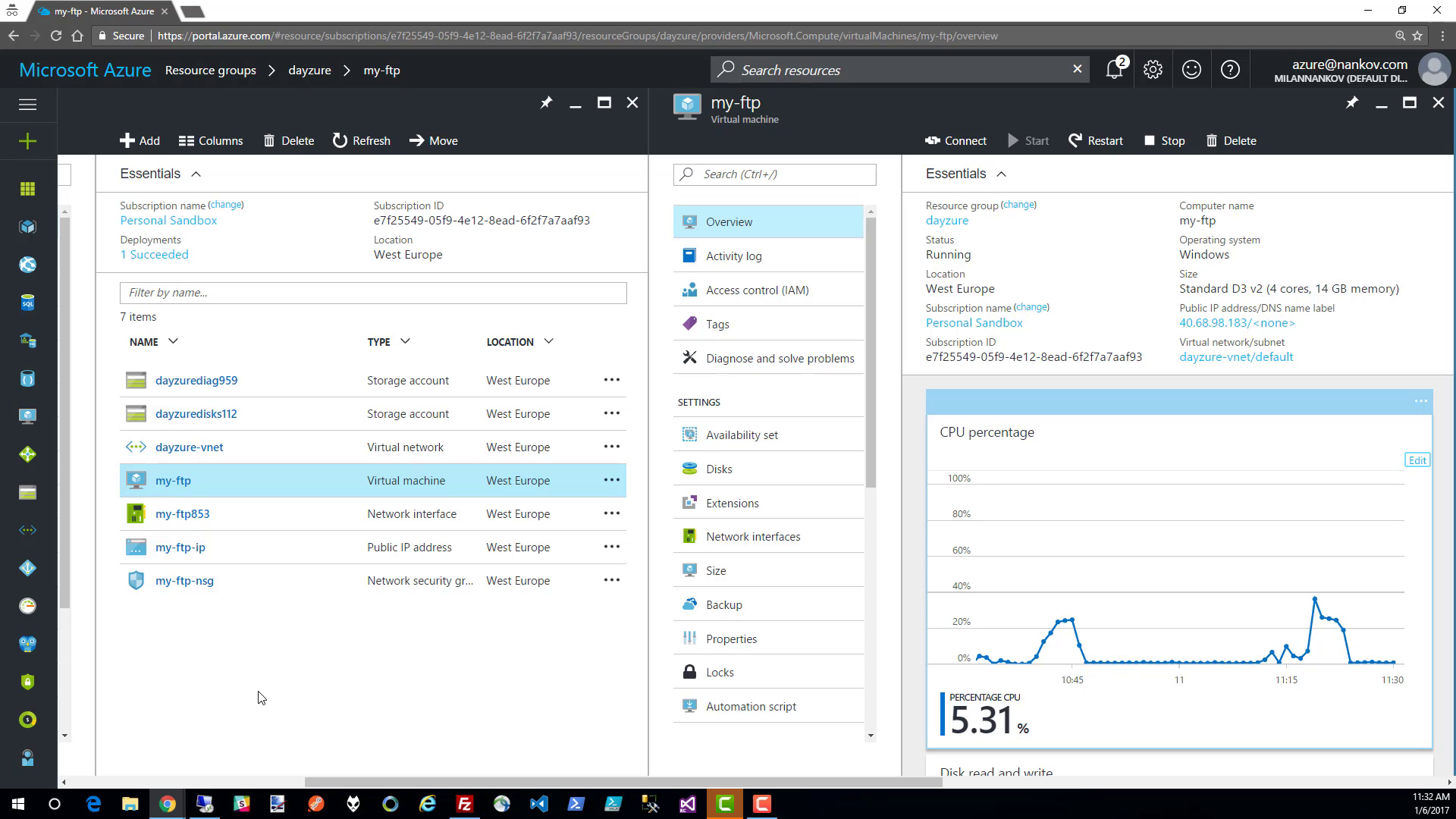
left_click(201, 805)
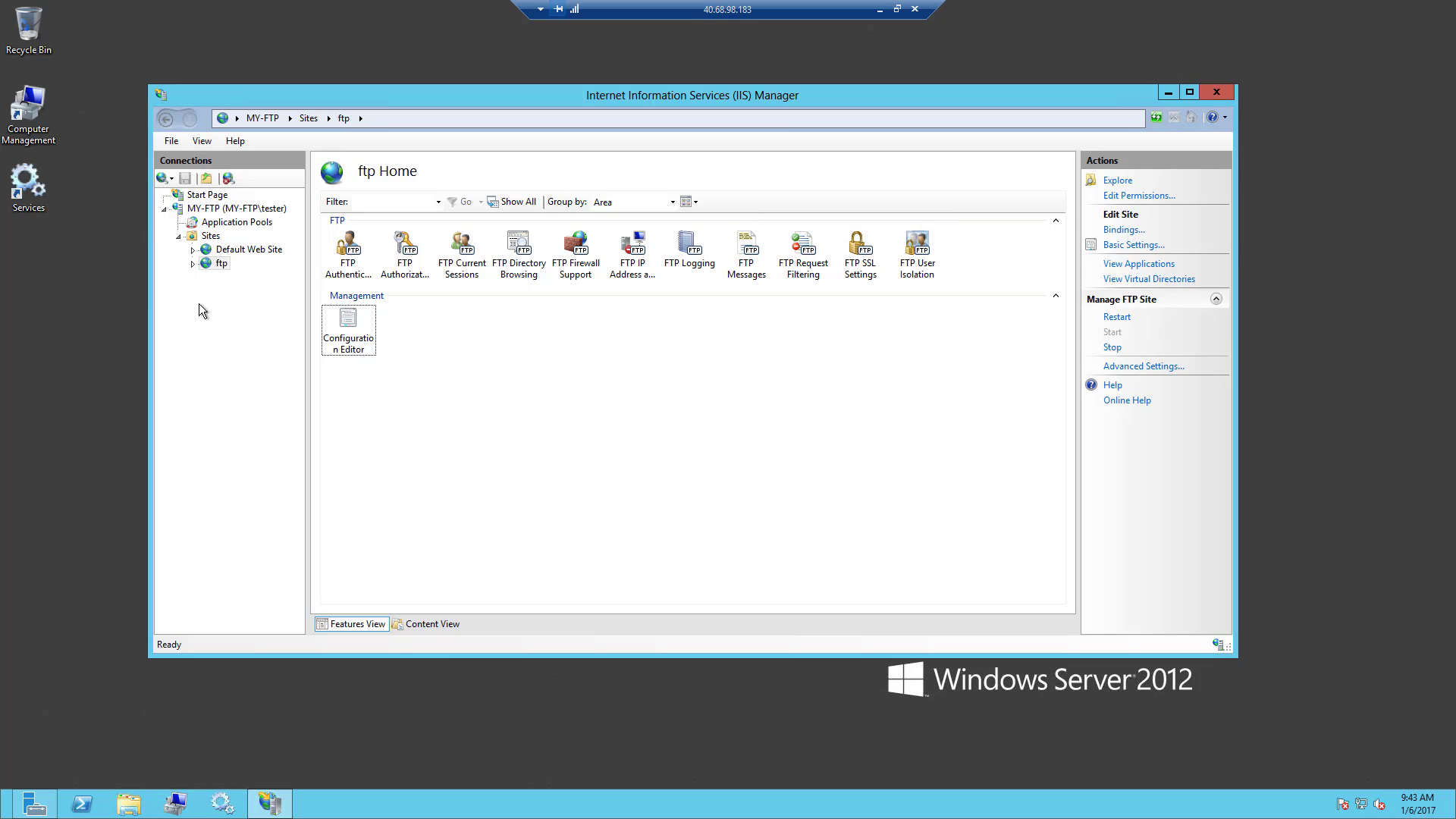
- Open the FTP Firewall Support settings of the ftp site in IIS Manager
left_click(222, 265)
left_click(589, 241)
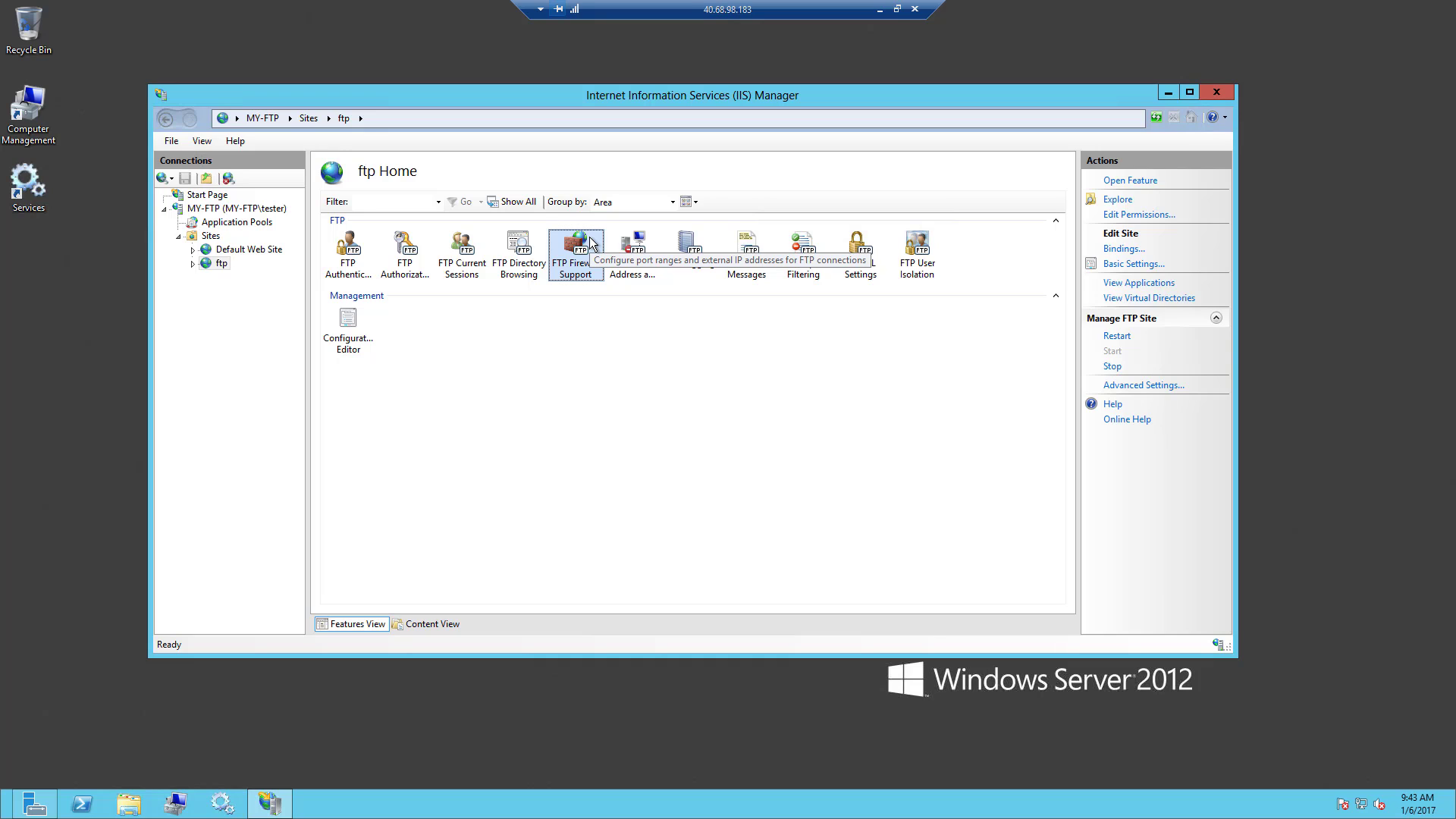
double_click(589, 240)
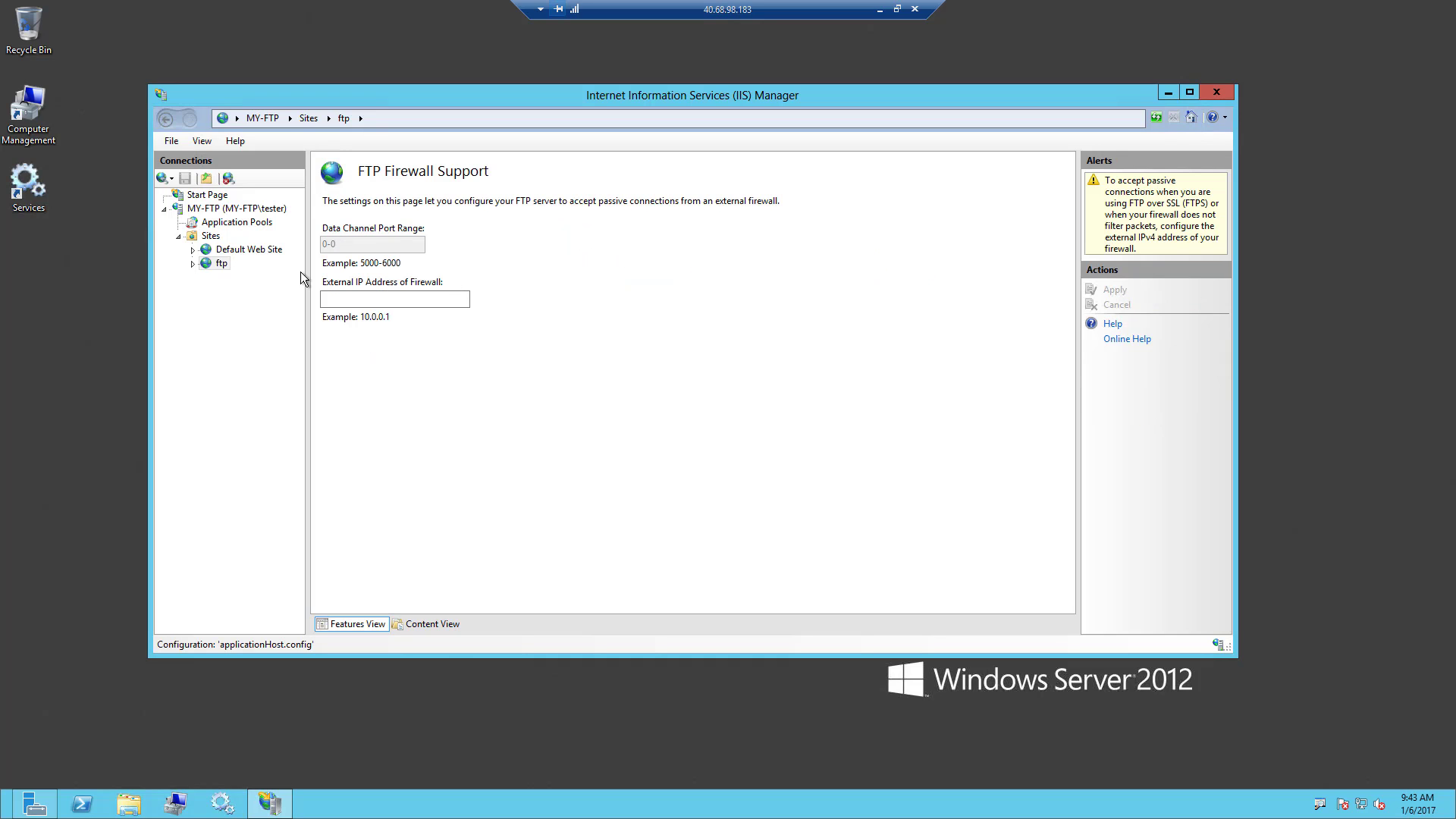
left_click_drag(317, 213, 435, 269)
key("Escape")
key("ctrl+2")
mouse_move(319, 273)
left_mouse_down()
mouse_move(319, 301)
mouse_move(477, 329)
left_mouse_up()
key("Escape")
mouse_move(689, 39)
left_mouse_down()
mouse_move(706, 14)
mouse_move(769, 3)
left_mouse_up()
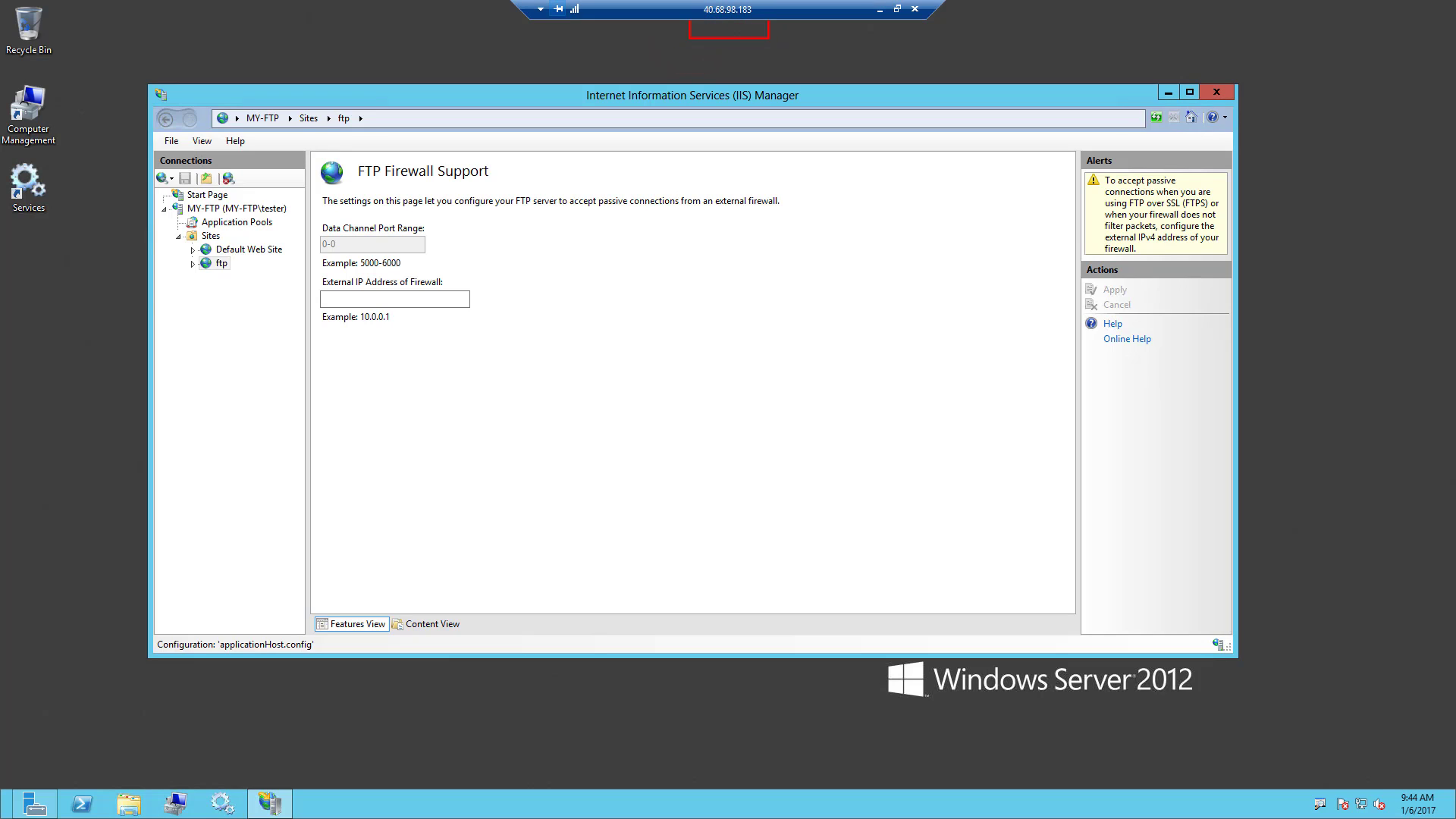
- Set the ftp site's external firewall IP address to 40.68.98.183 and save the change
left_click(346, 298)
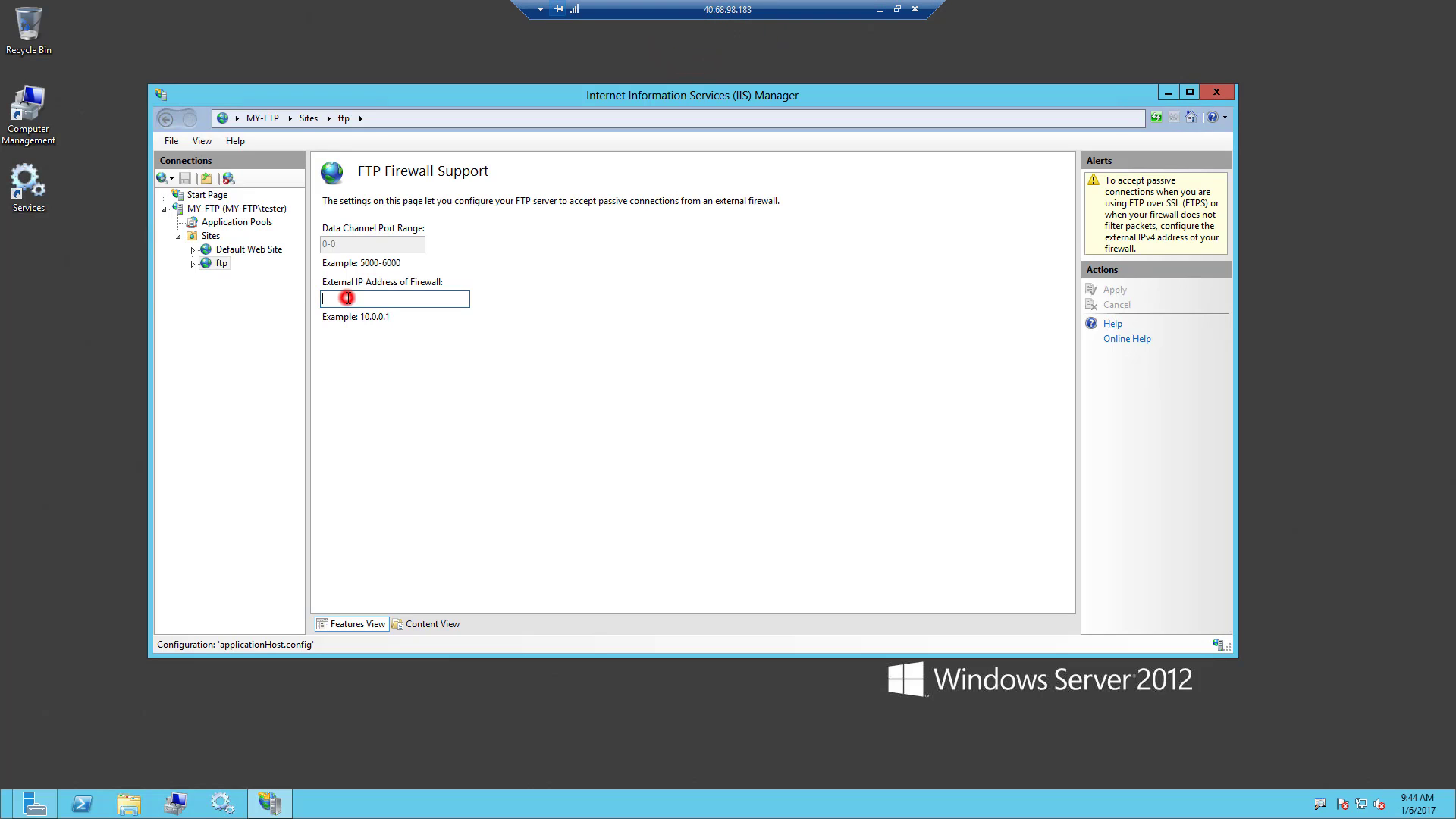
type("40.68.98.183")
double_click(393, 297)
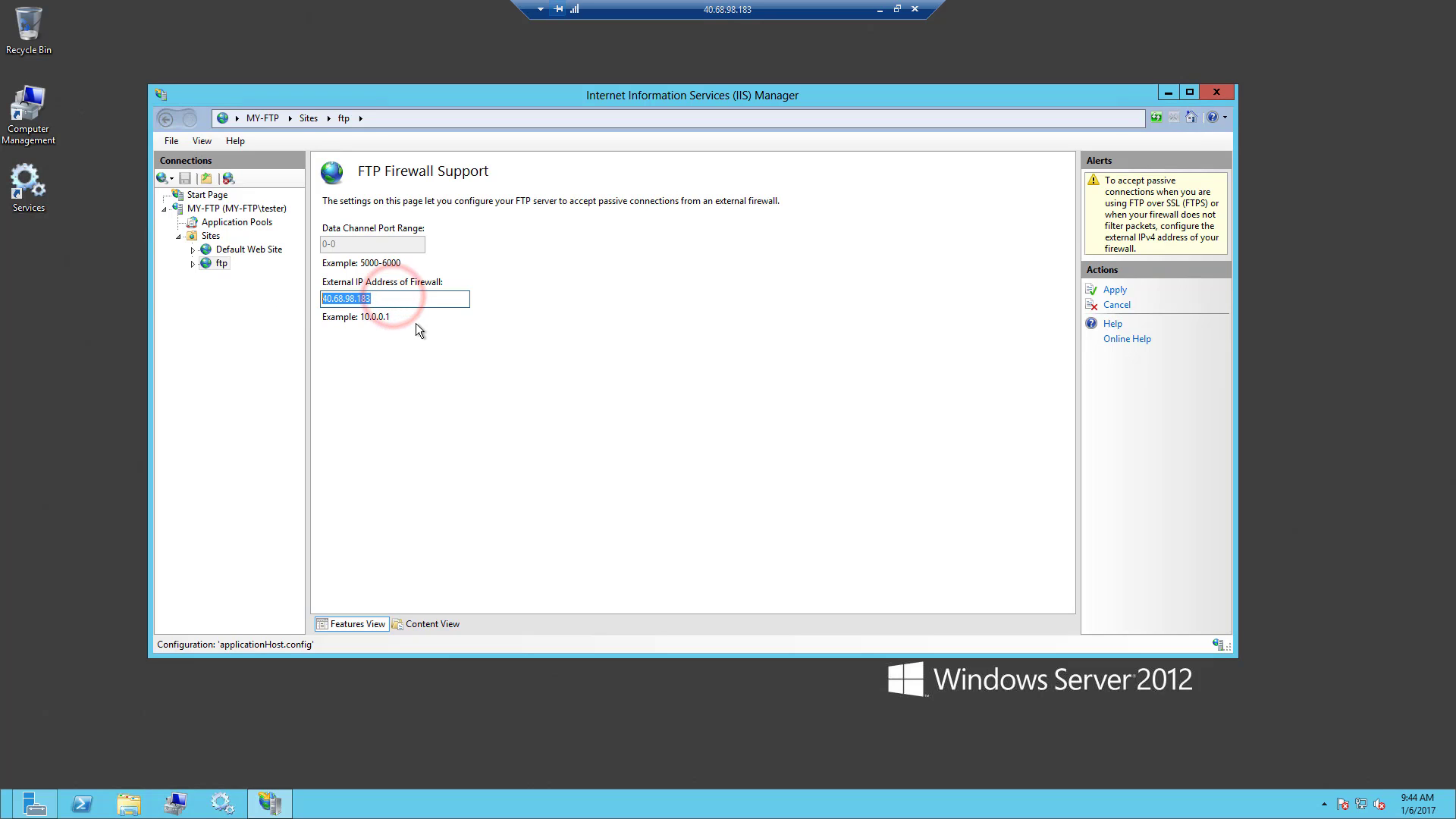
left_click(419, 304)
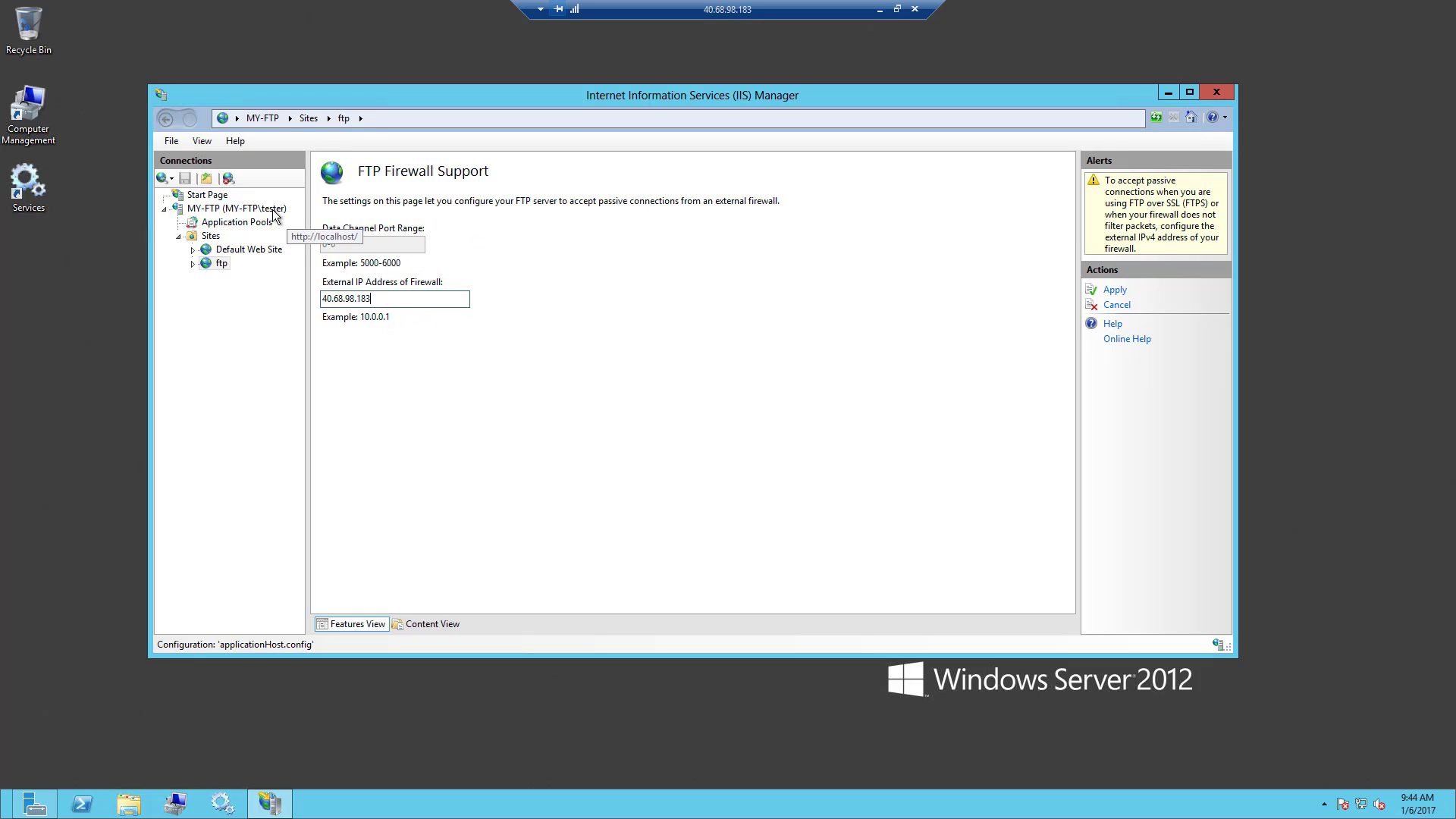
left_click(258, 209)
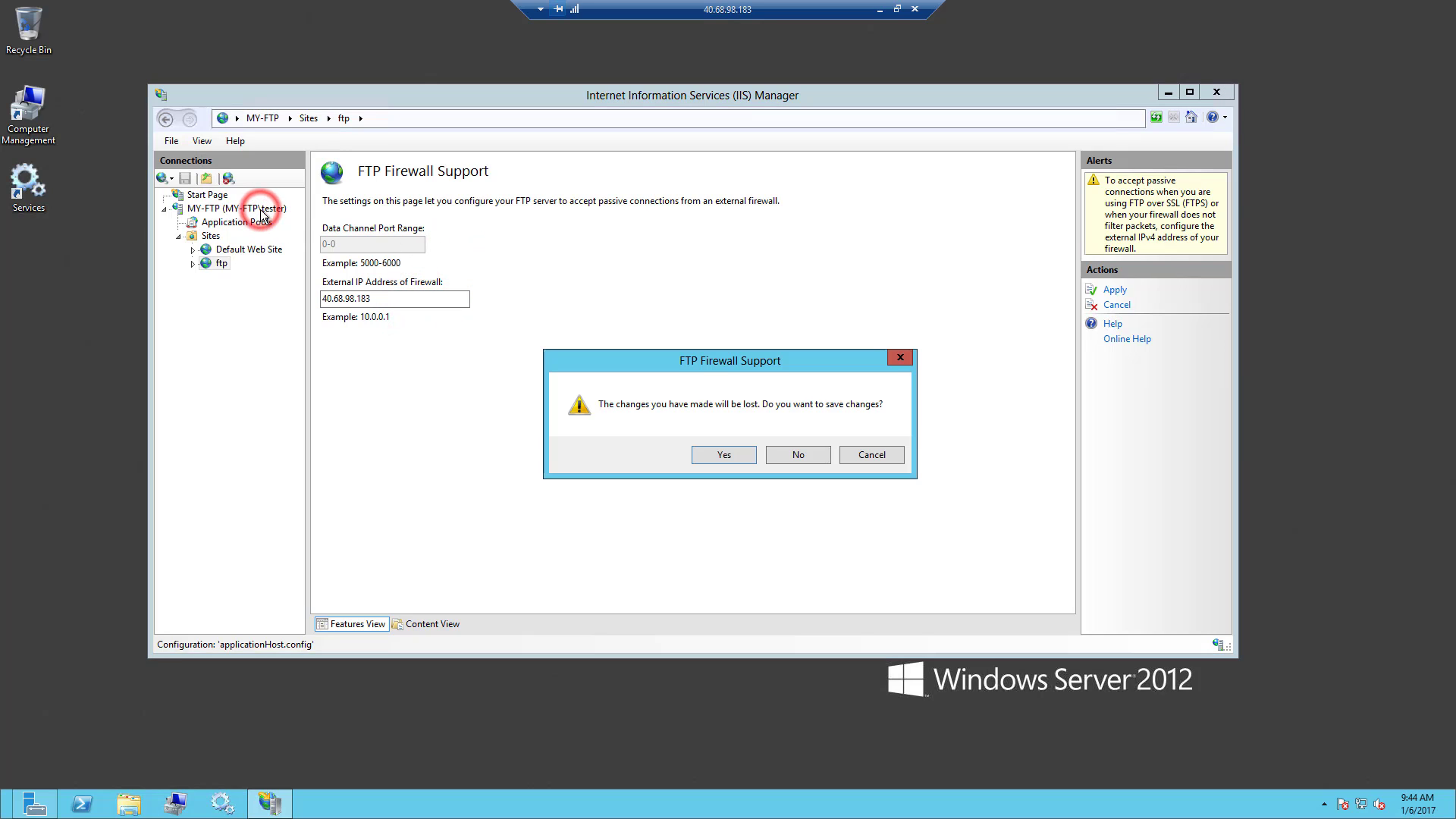
left_click(718, 453)
left_click(837, 454)
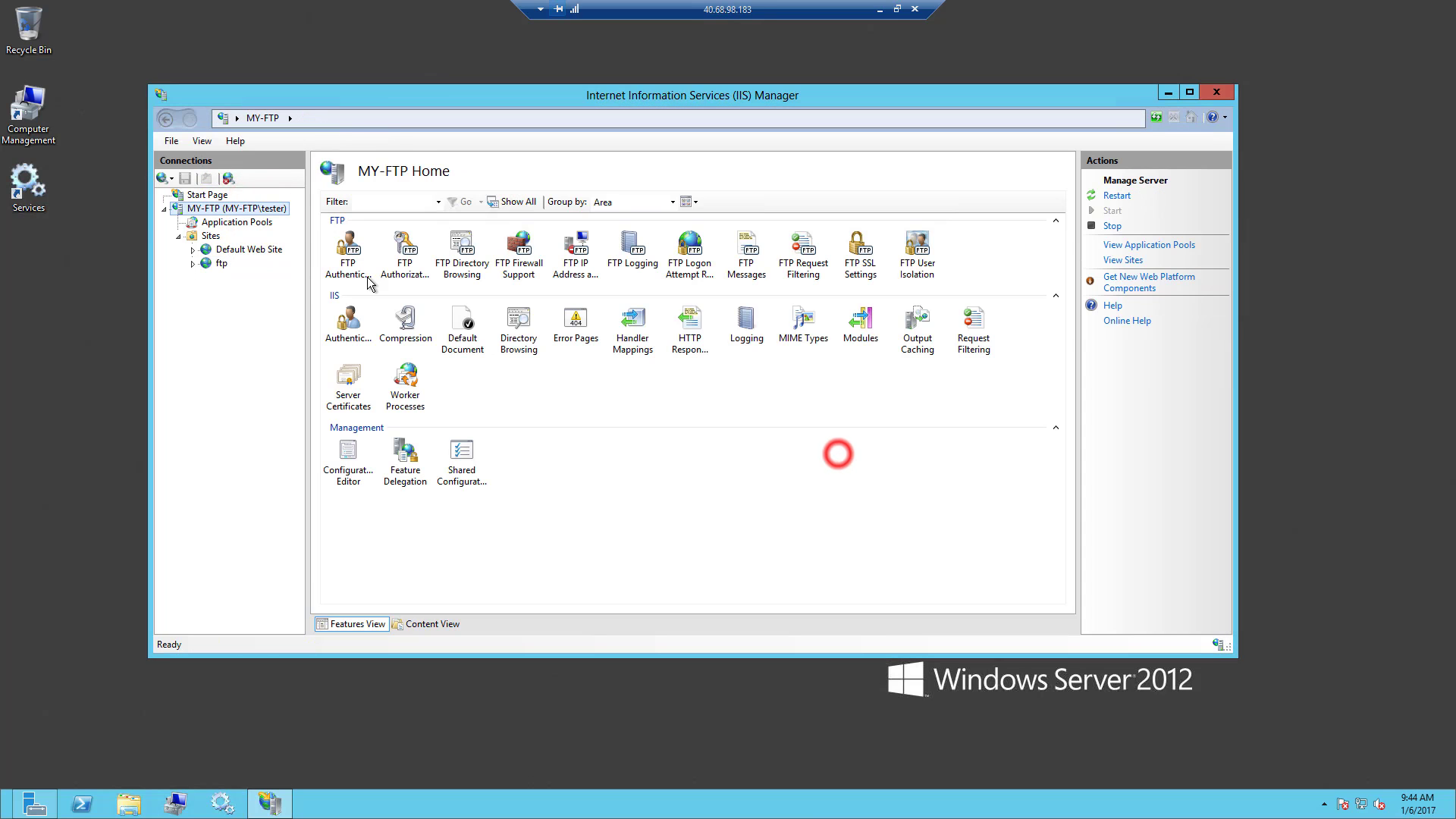
- Set the data channel port range to 9000-9999 in the MY-FTP server's FTP Firewall Support and apply it
left_click(260, 207)
double_click(519, 250)
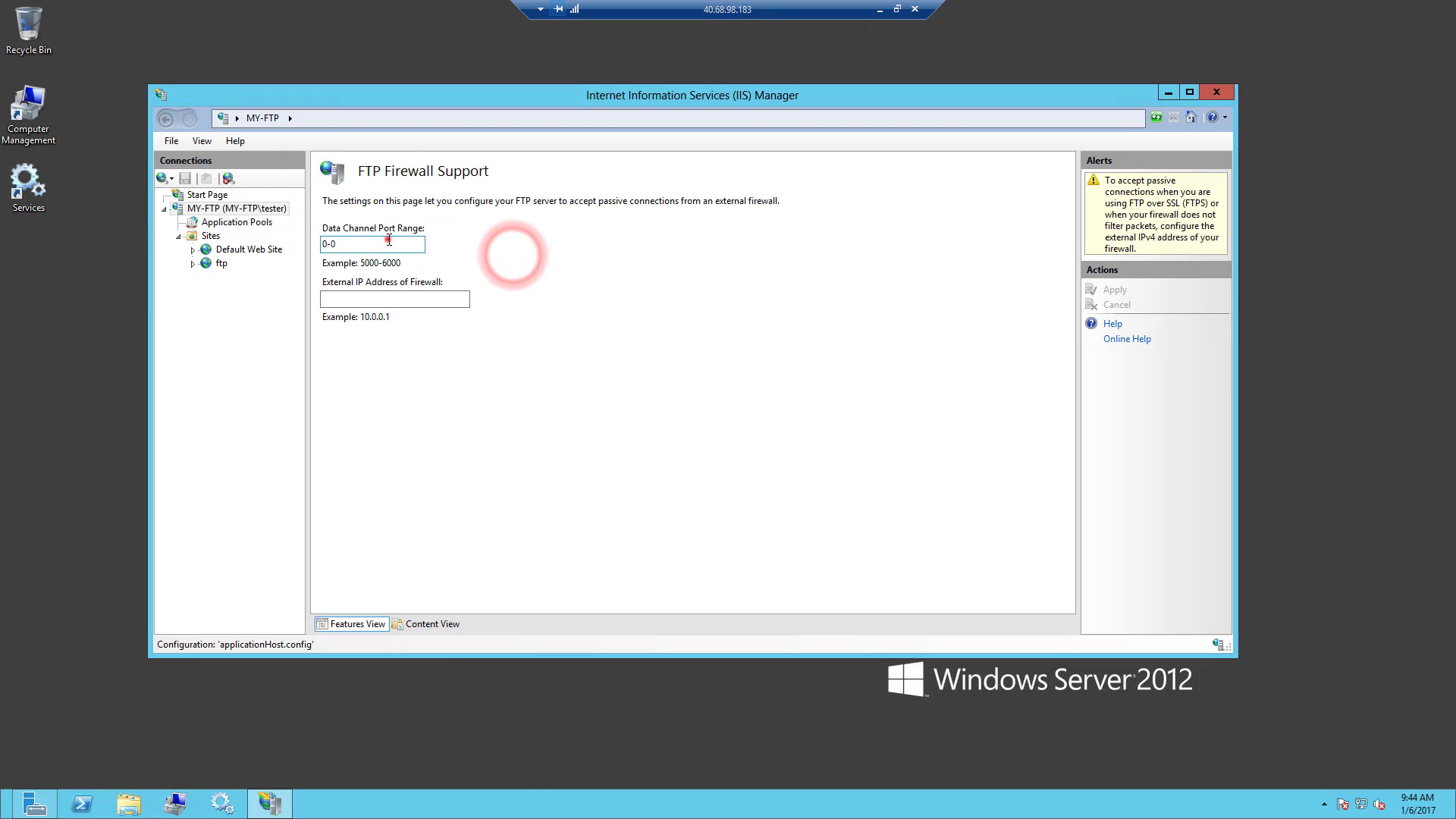
double_click(388, 241)
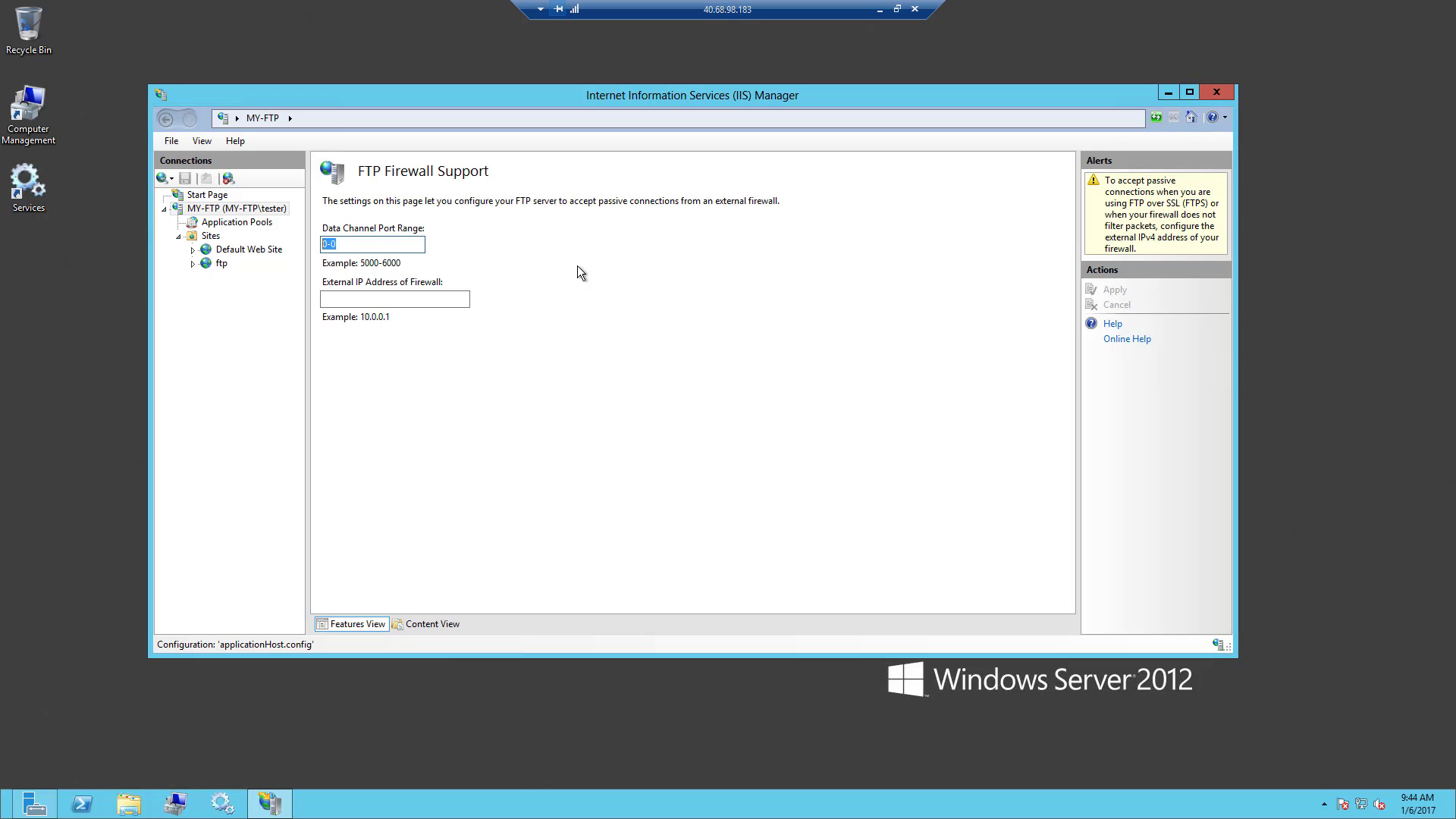
type("9000-9999")
left_click(578, 271)
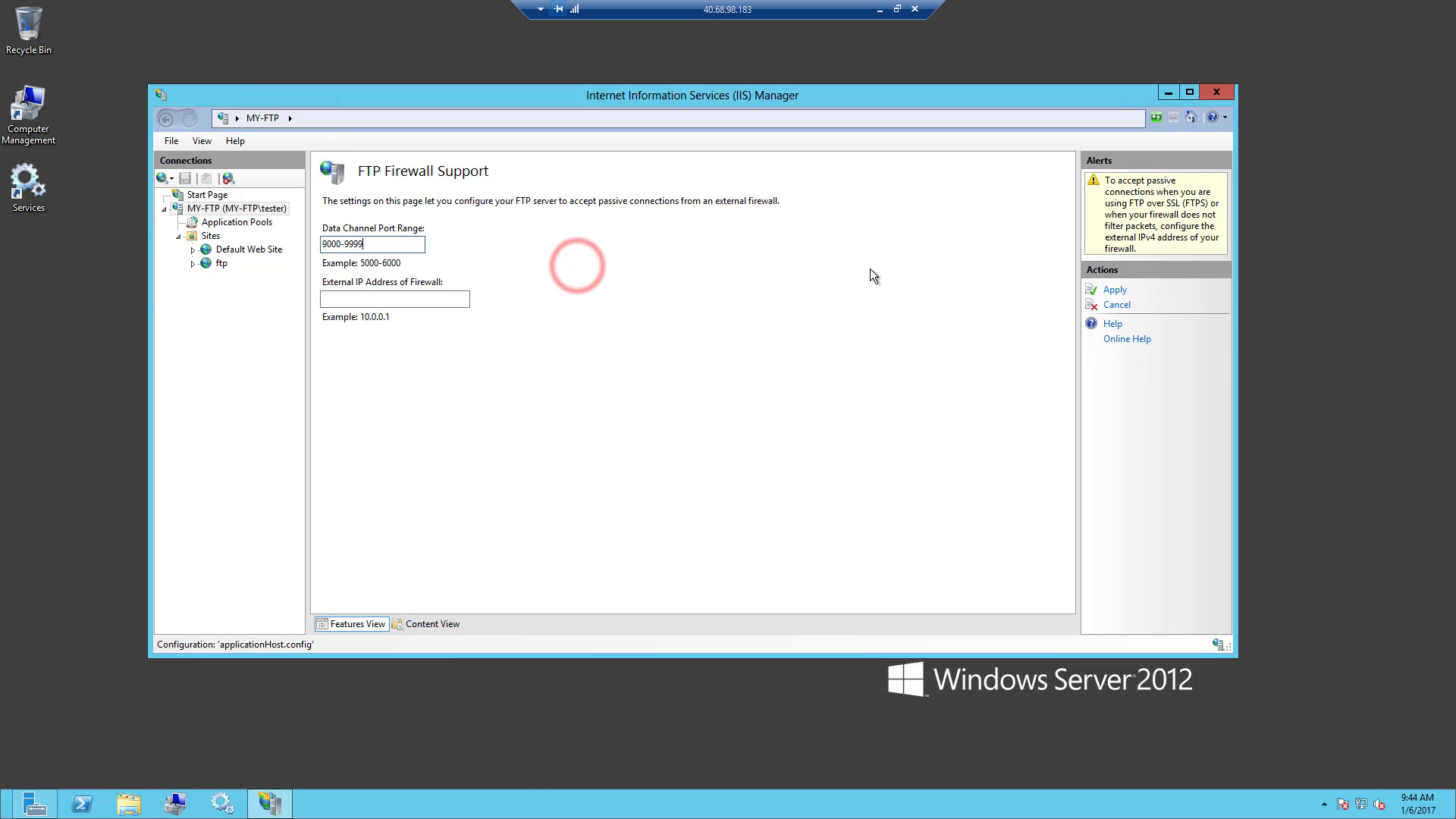
left_click(1114, 291)
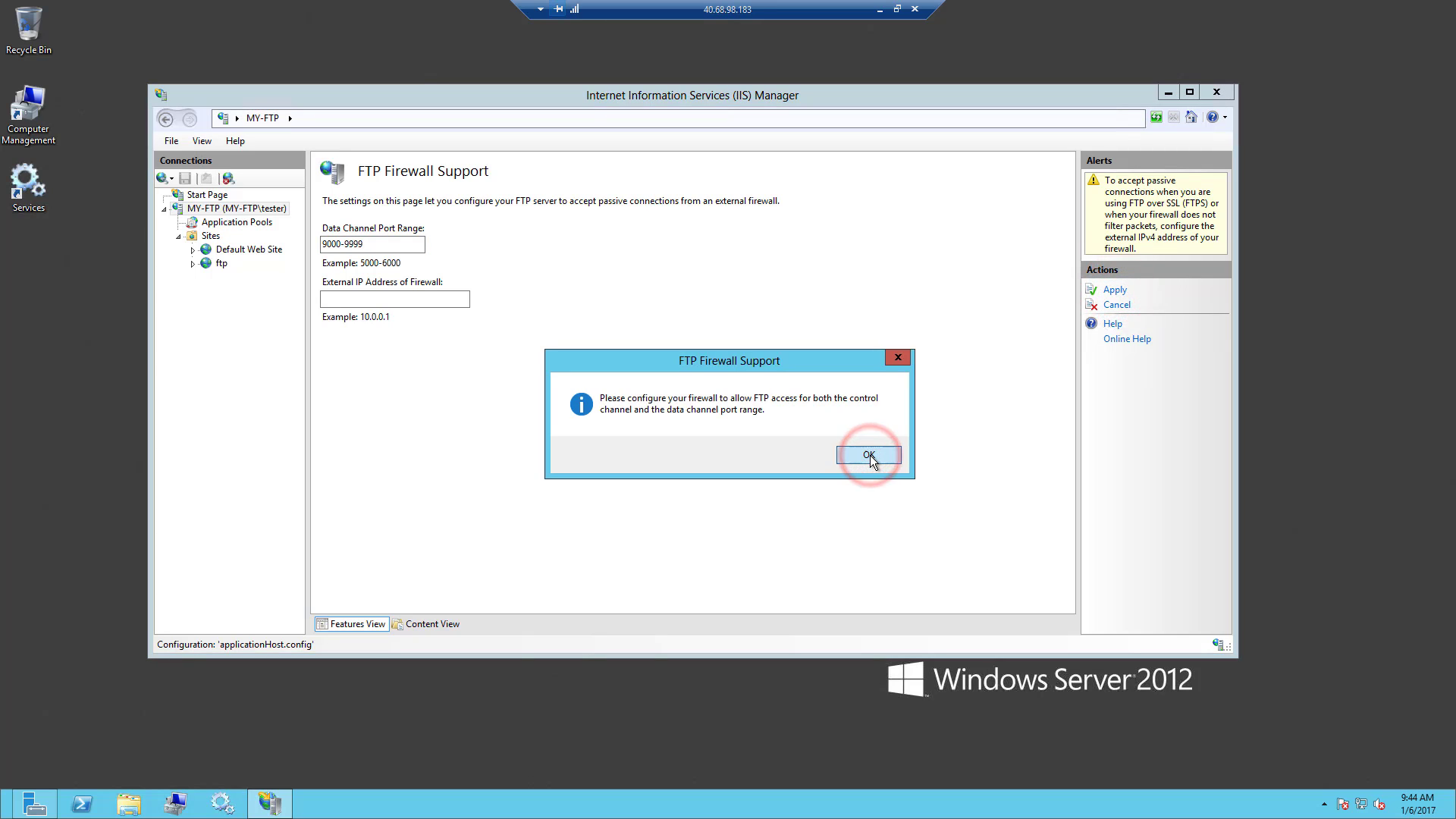
left_click(868, 455)
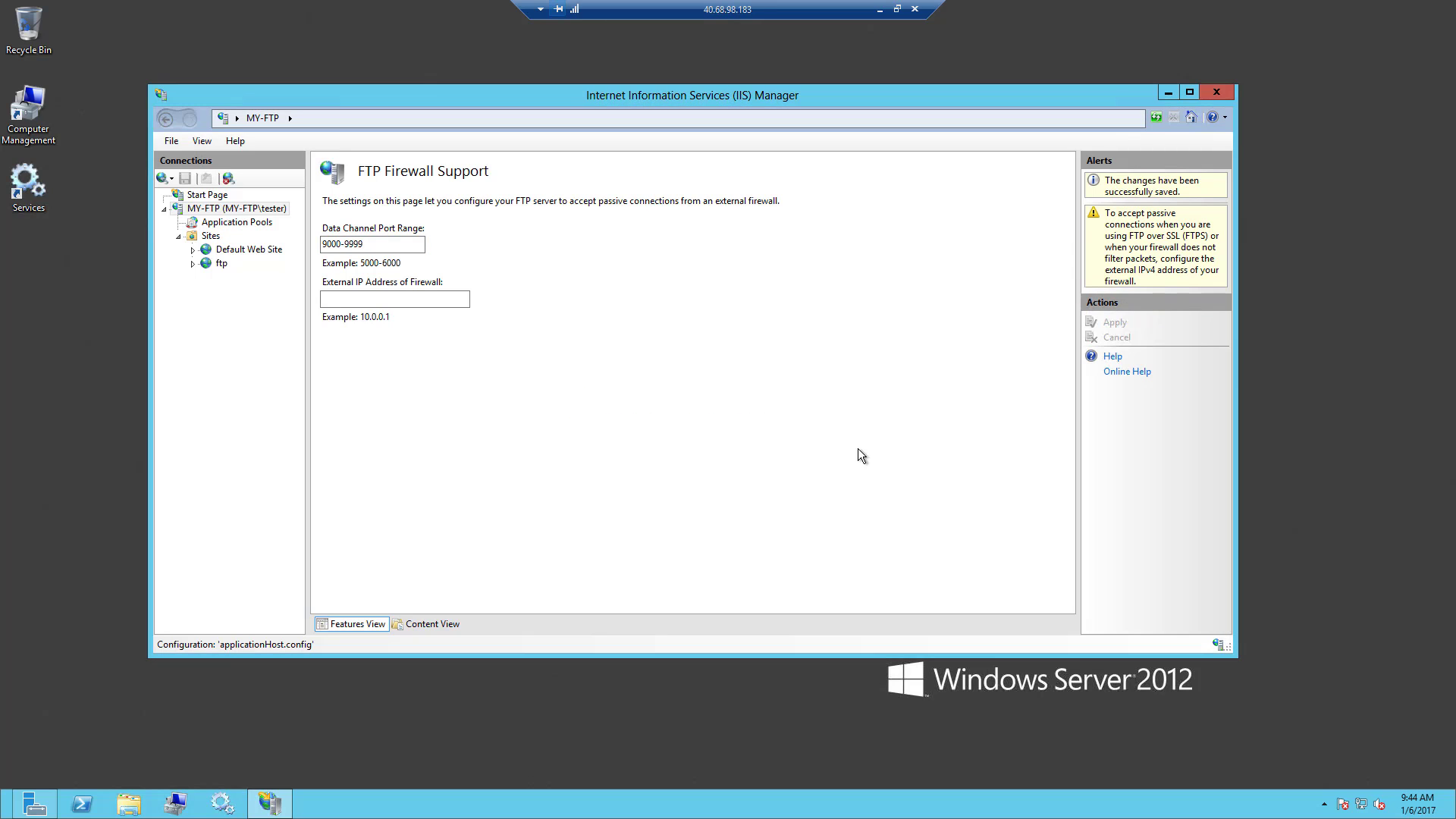
- Restart the Microsoft FTP Service from the Windows Services console
double_click(23, 182)
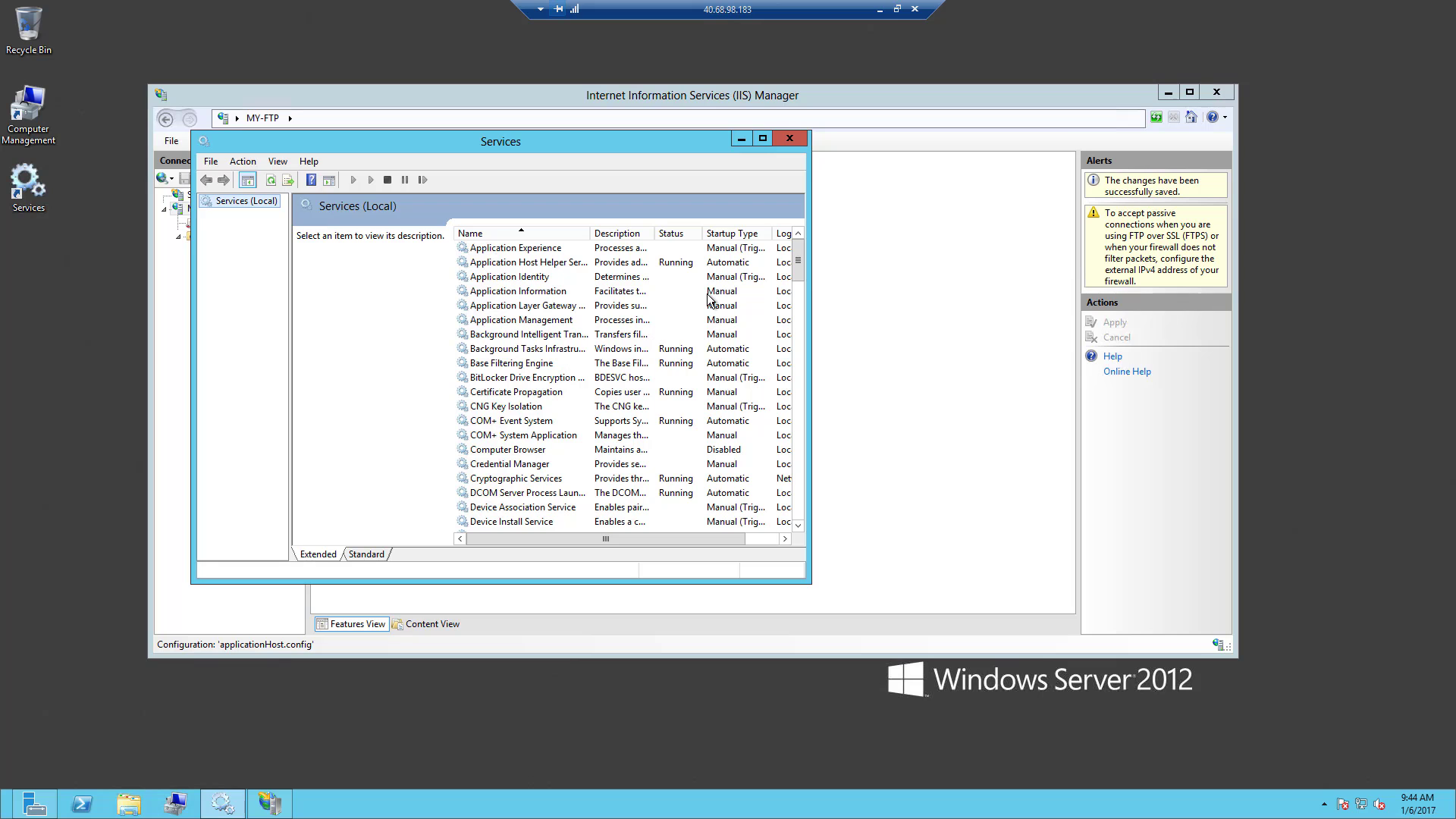
left_click(557, 333)
scroll(557, 333, "down", 4)
scroll(557, 334, "up", 2)
scroll(557, 333, "down", 20)
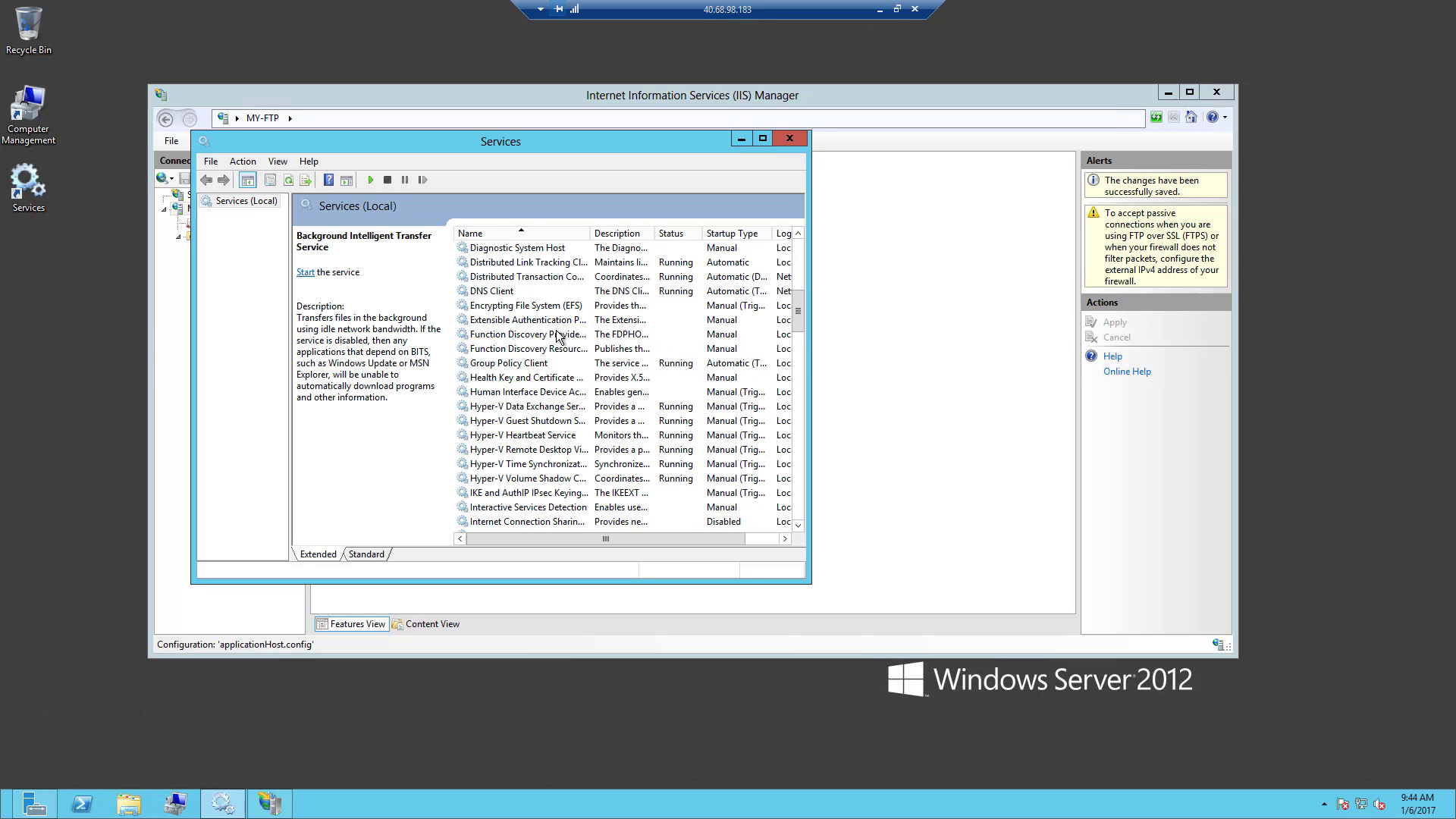
scroll(557, 335, "down", 7)
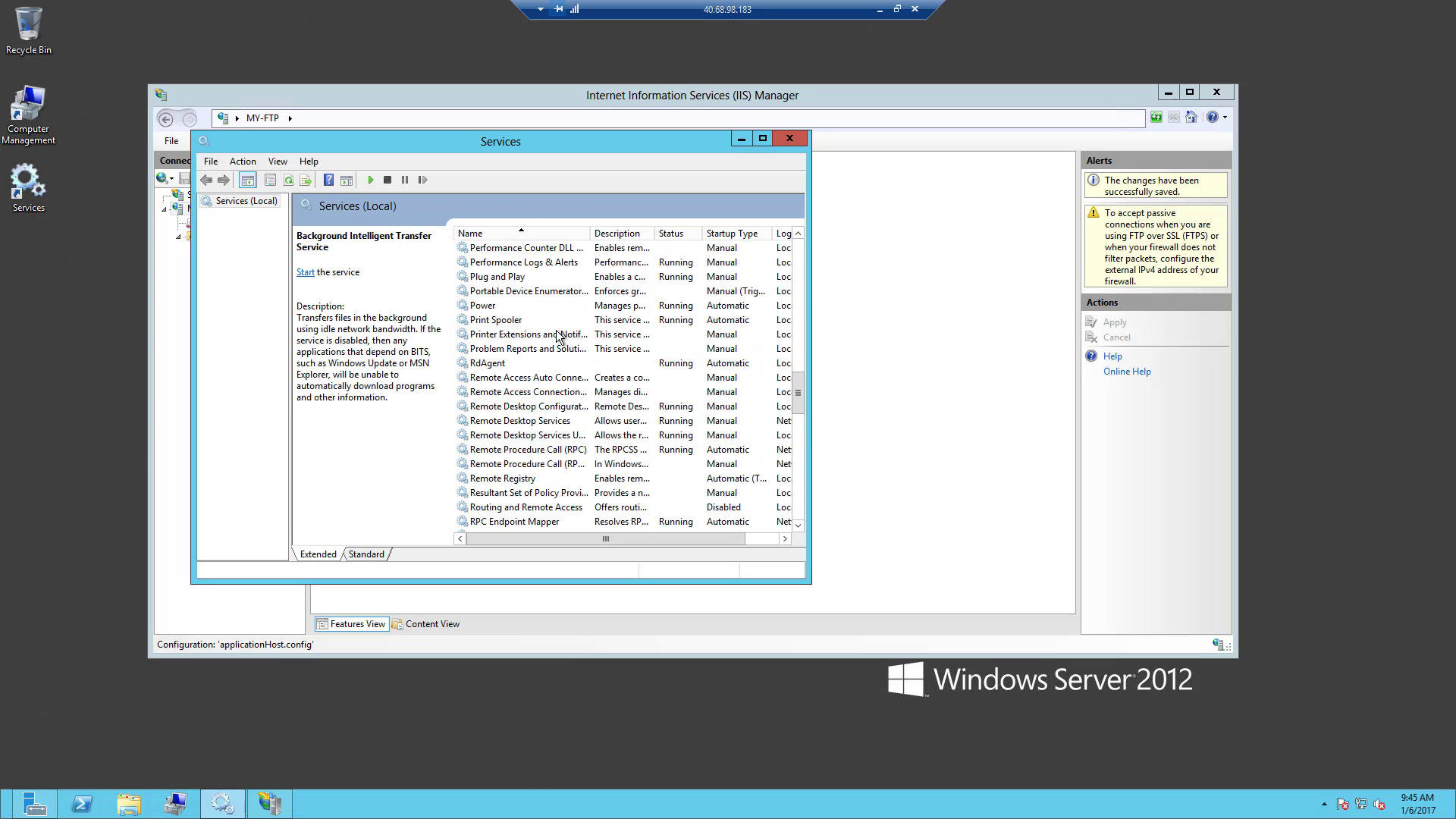
scroll(557, 336, "down", 4)
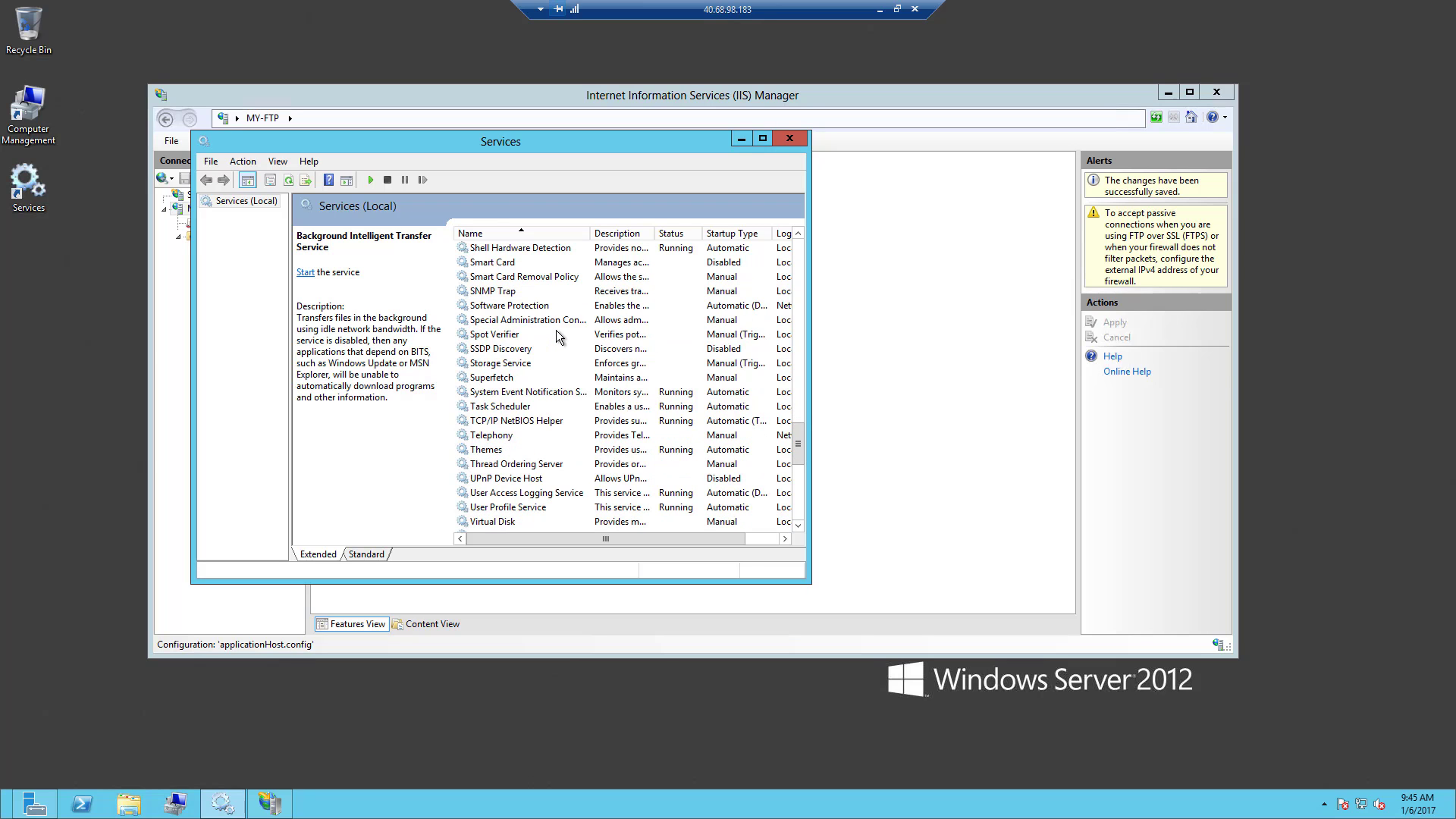
scroll(557, 336, "up", 13)
scroll(557, 336, "up", 2)
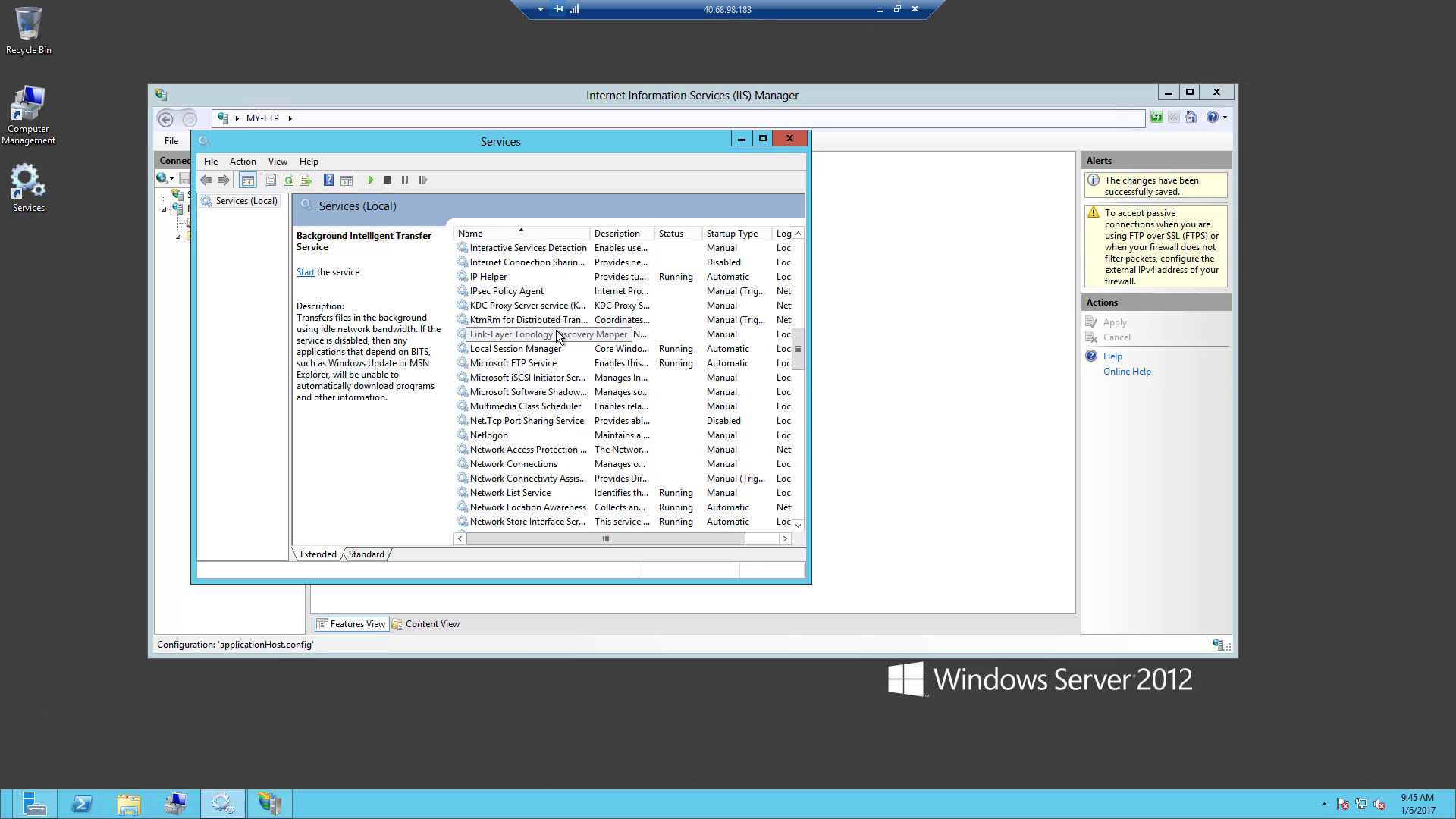
left_click(542, 365)
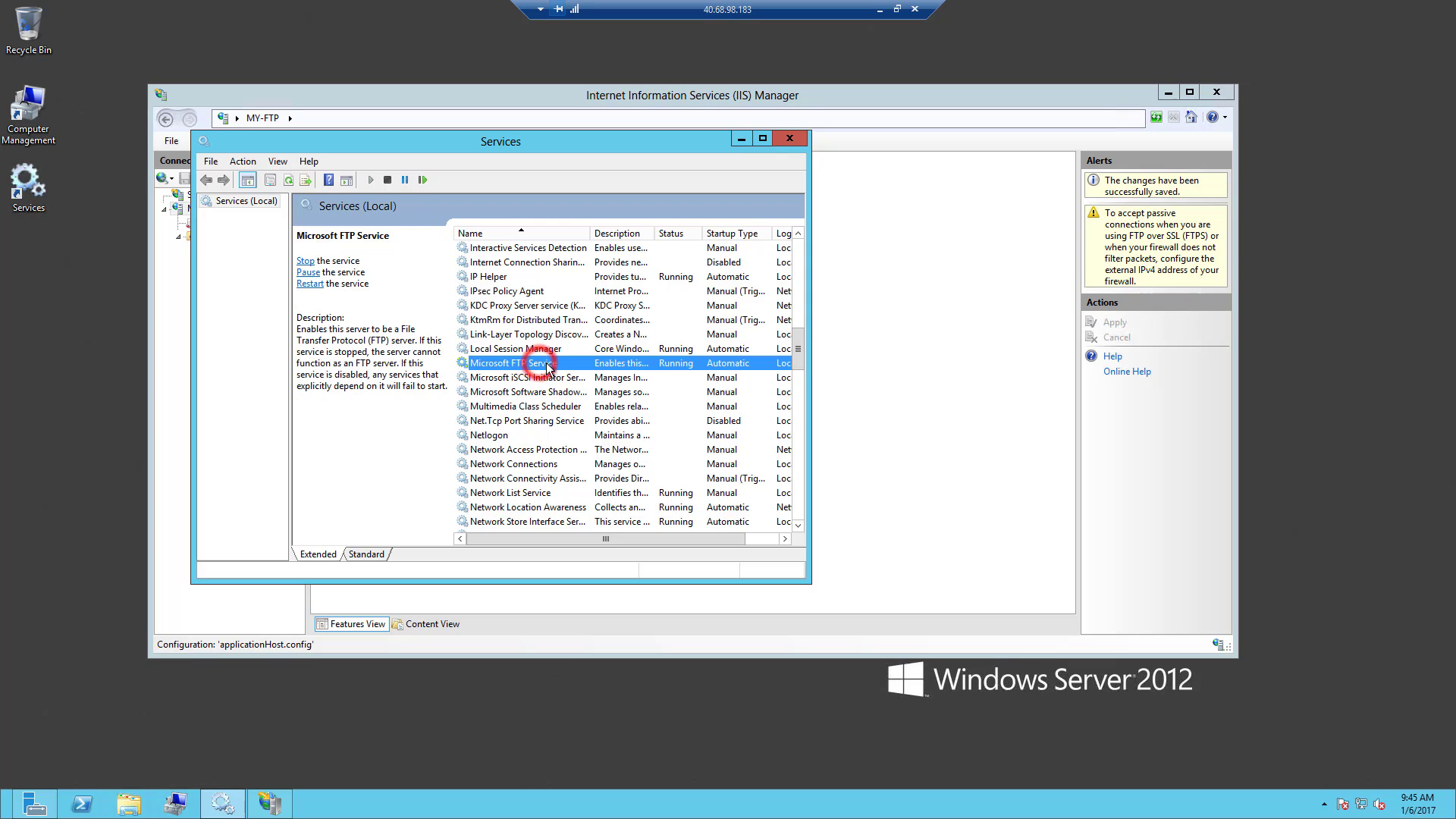
right_click(591, 368)
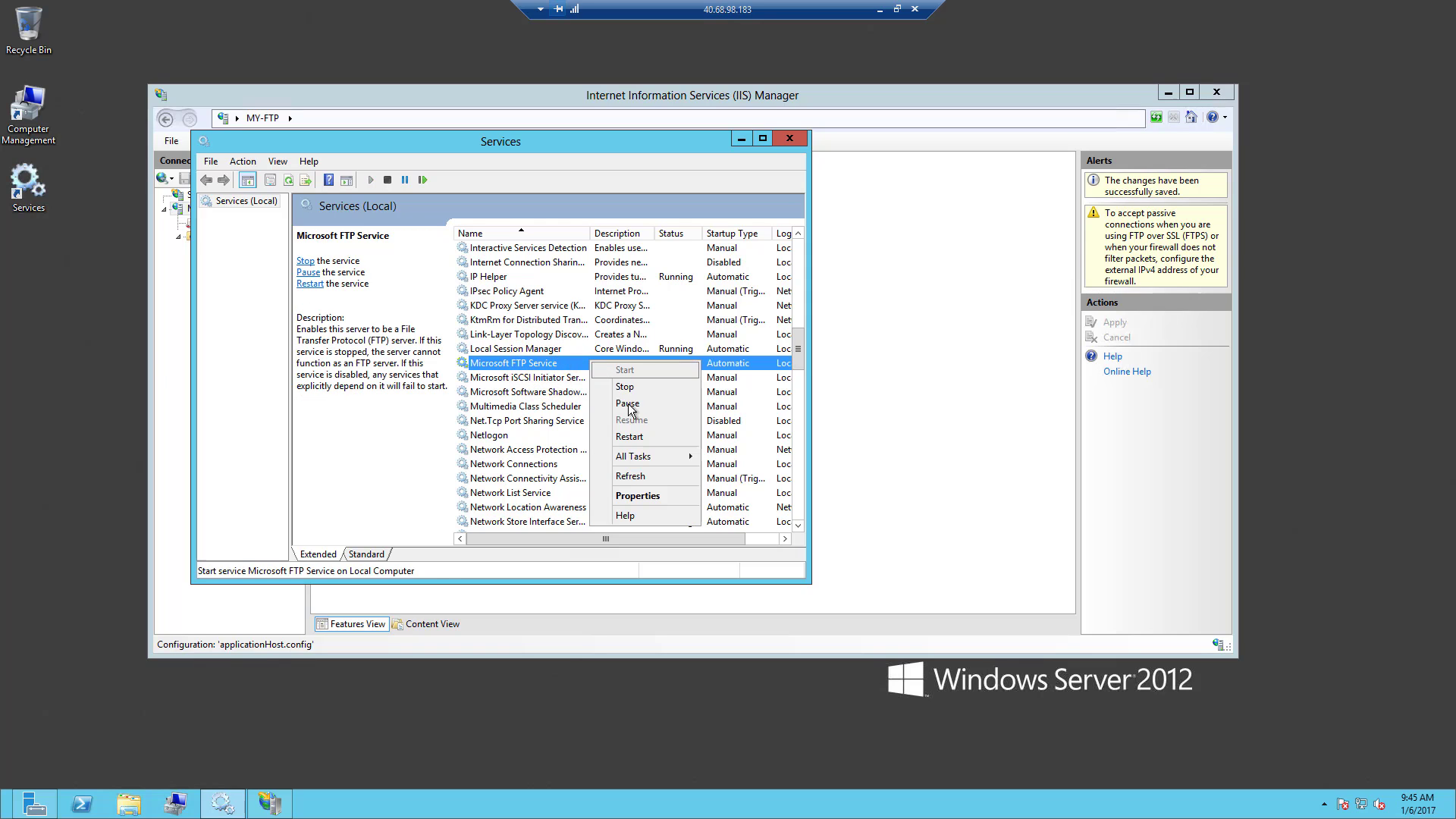
left_click(635, 437)
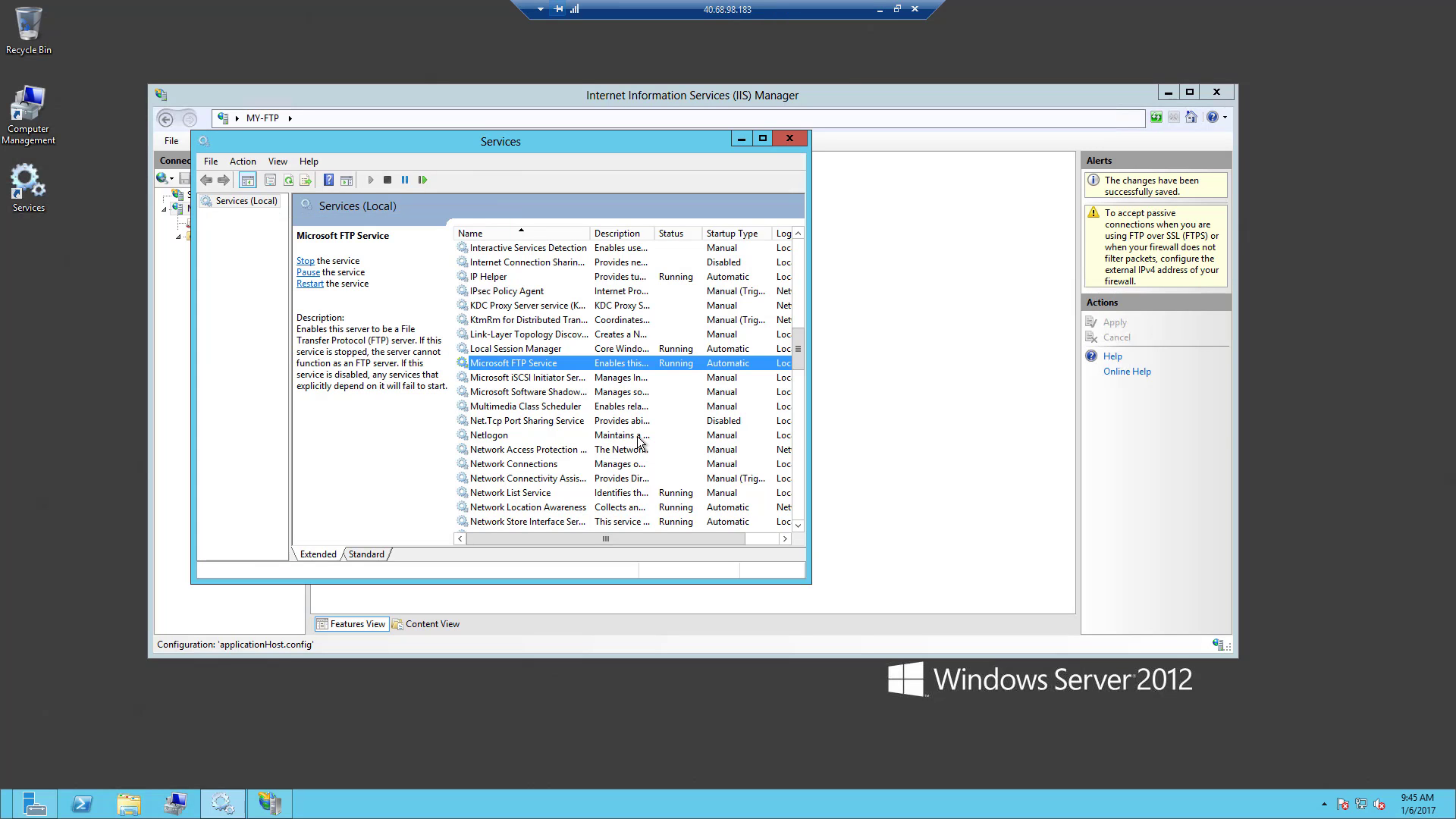
- Return to the Azure portal and open the my-ftp-nsg network security group from the dayzure resource group
left_click(879, 9)
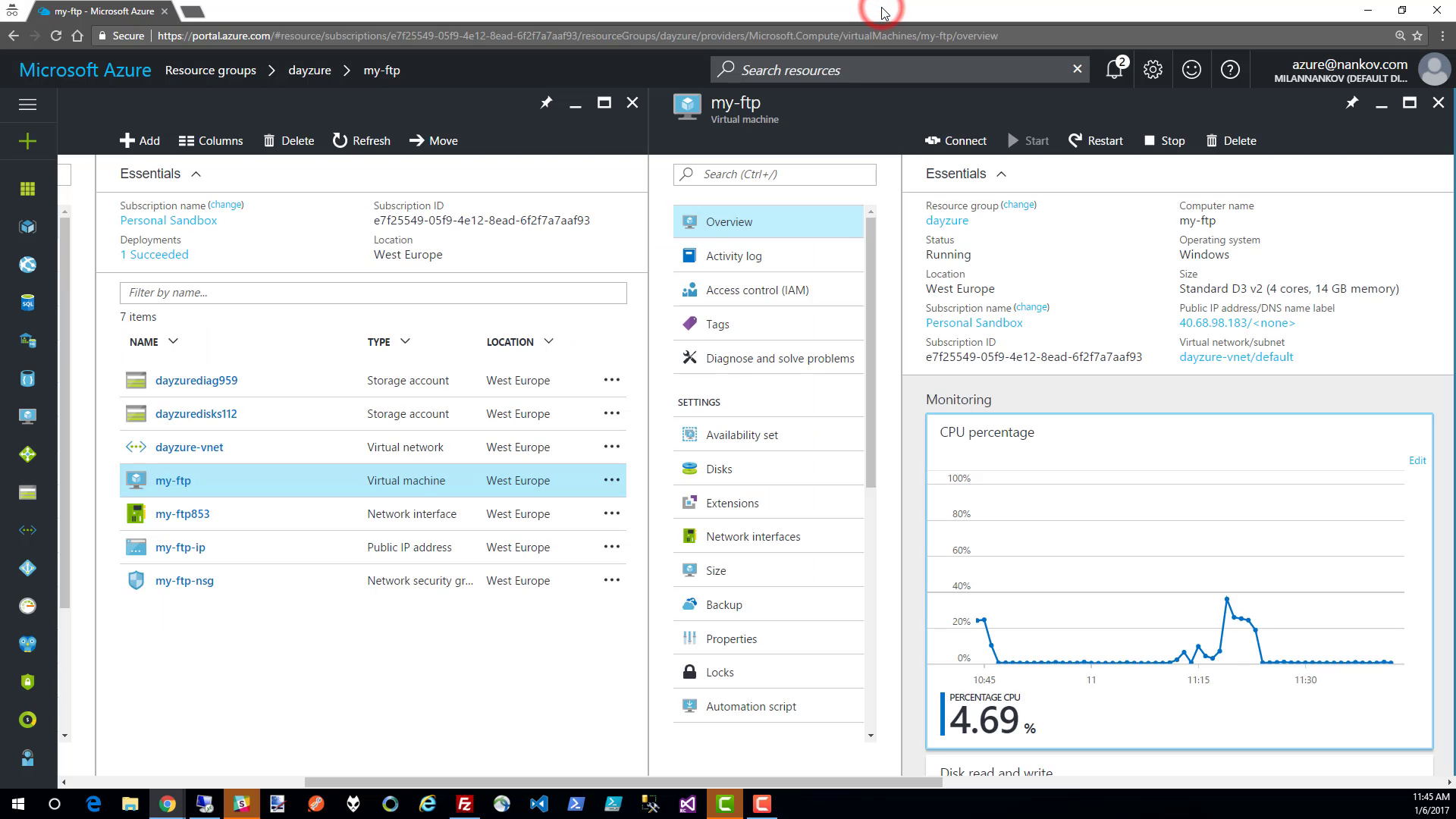
left_click(1436, 104)
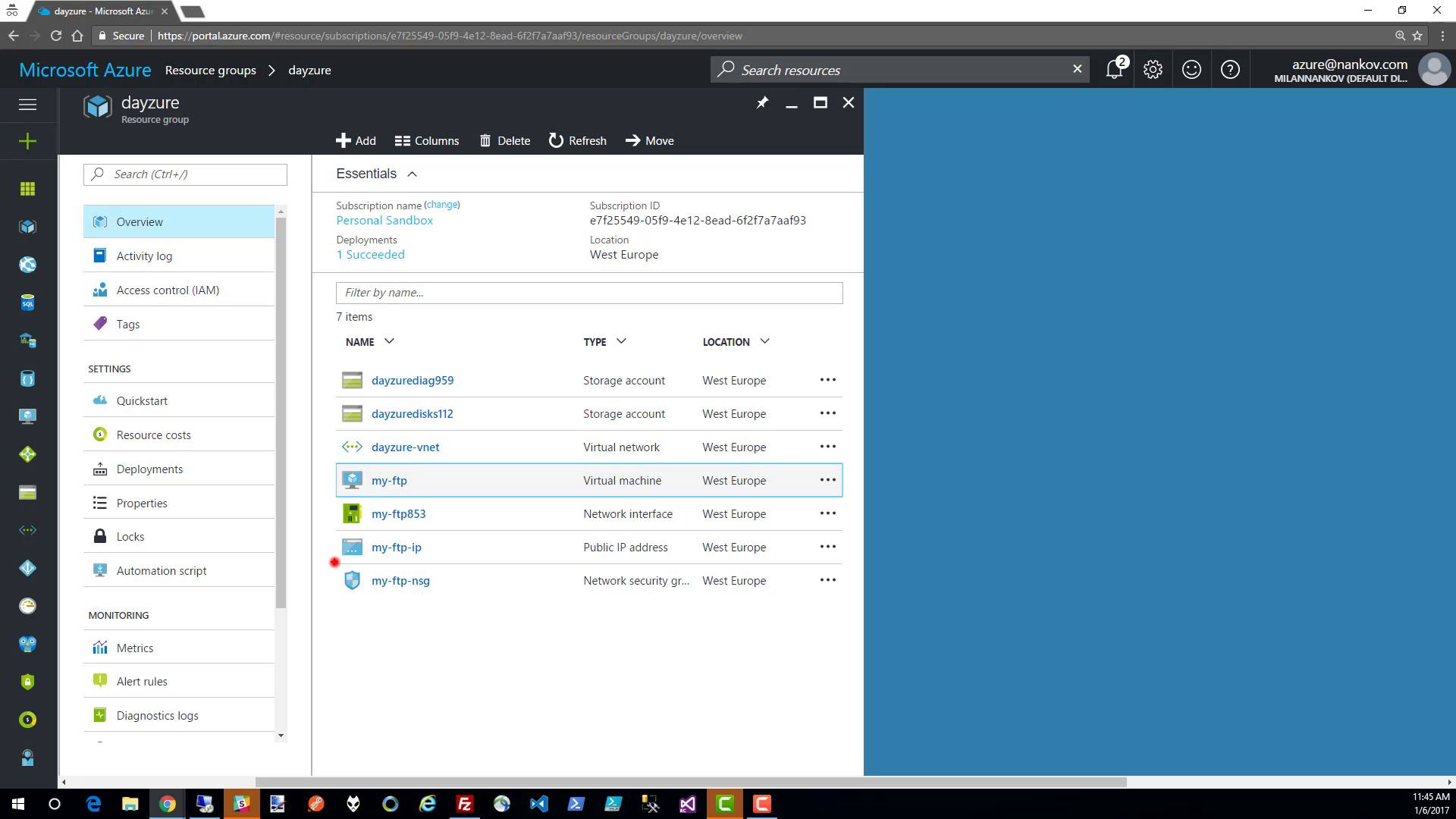
mouse_move(335, 561)
left_mouse_down()
mouse_move(682, 599)
mouse_move(846, 599)
left_mouse_up()
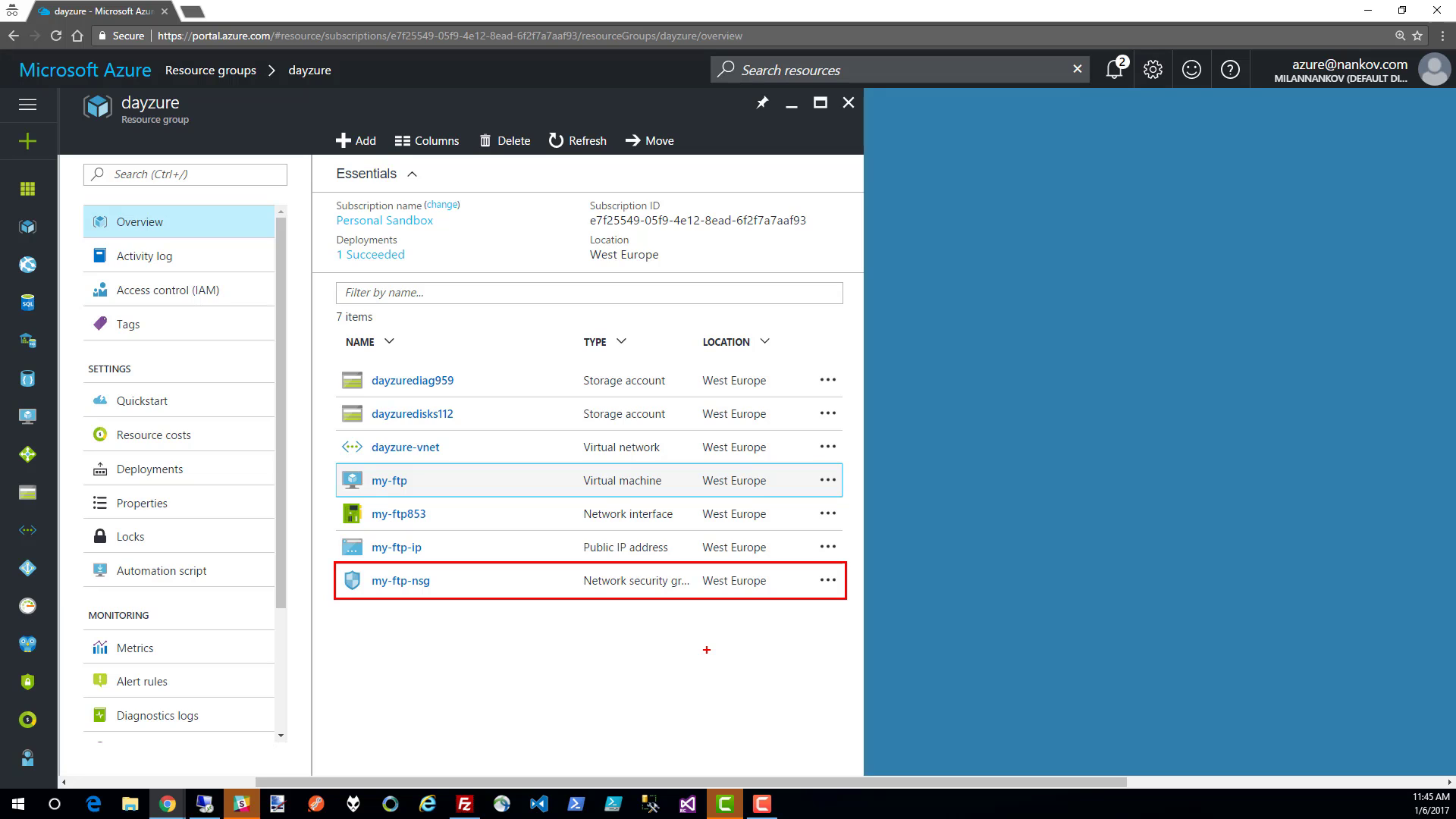
key("Escape")
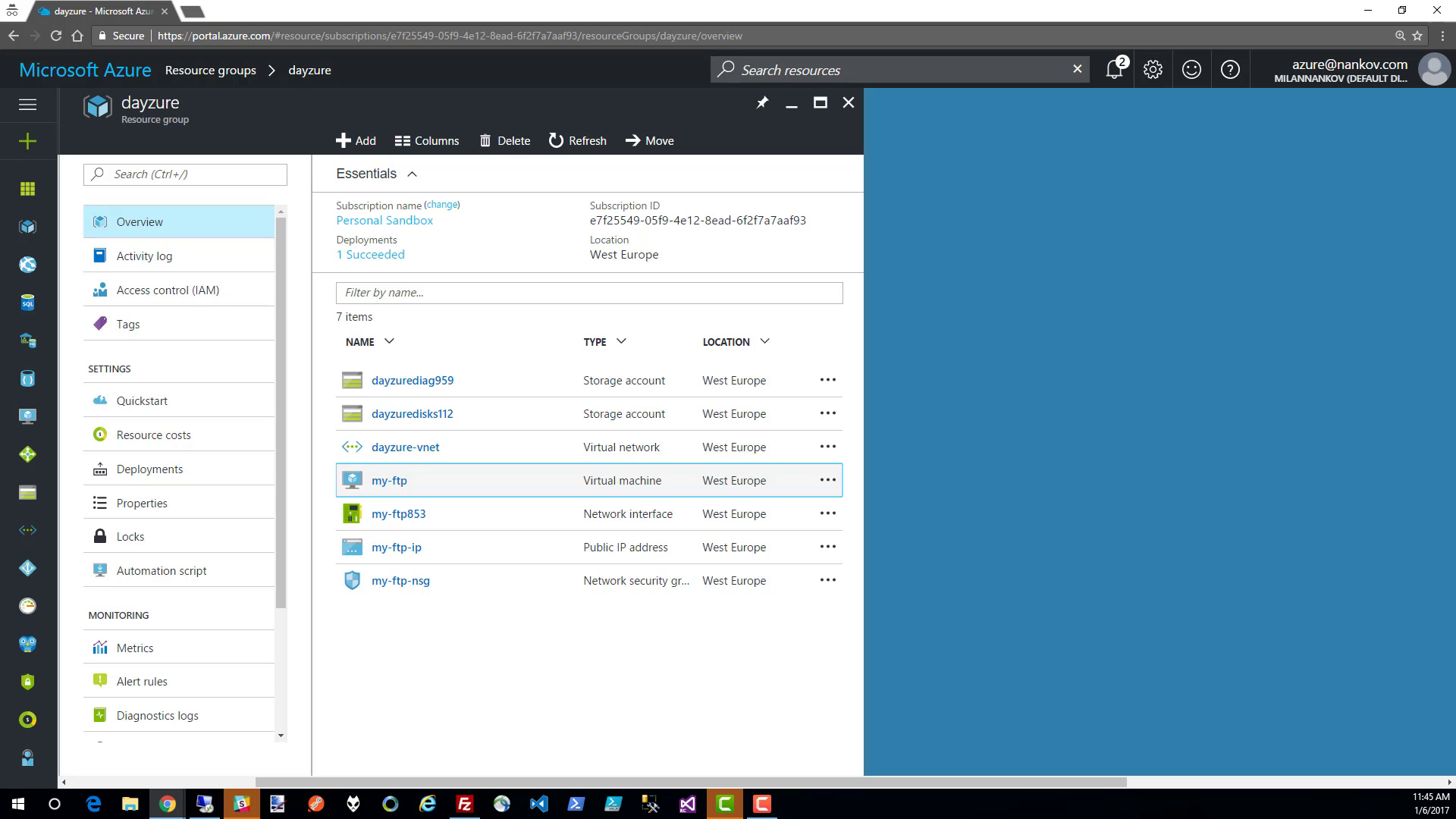
left_click(401, 581)
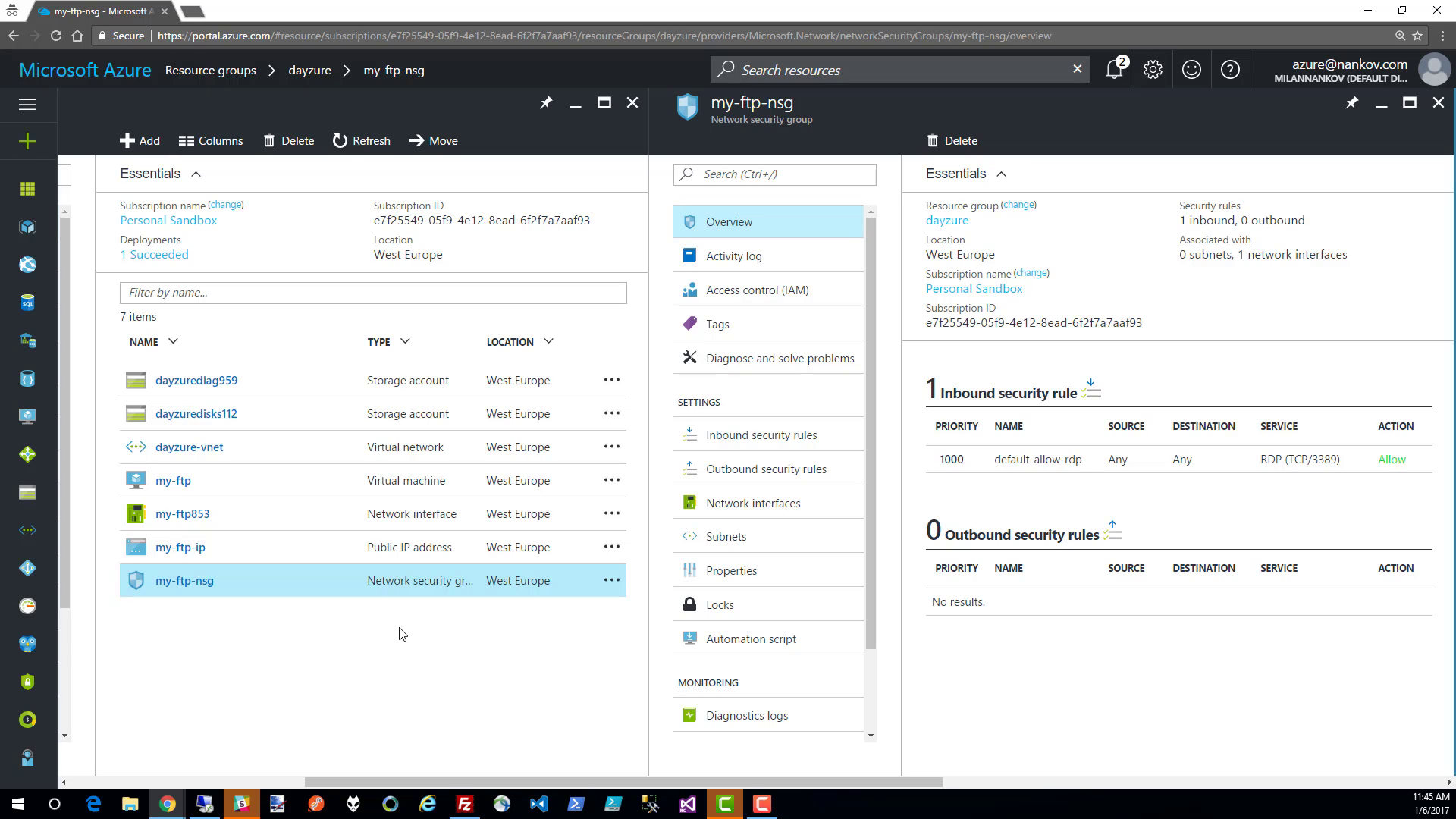
key("ctrl+2")
mouse_move(921, 366)
left_mouse_down()
mouse_move(1114, 467)
mouse_move(1445, 490)
left_mouse_up()
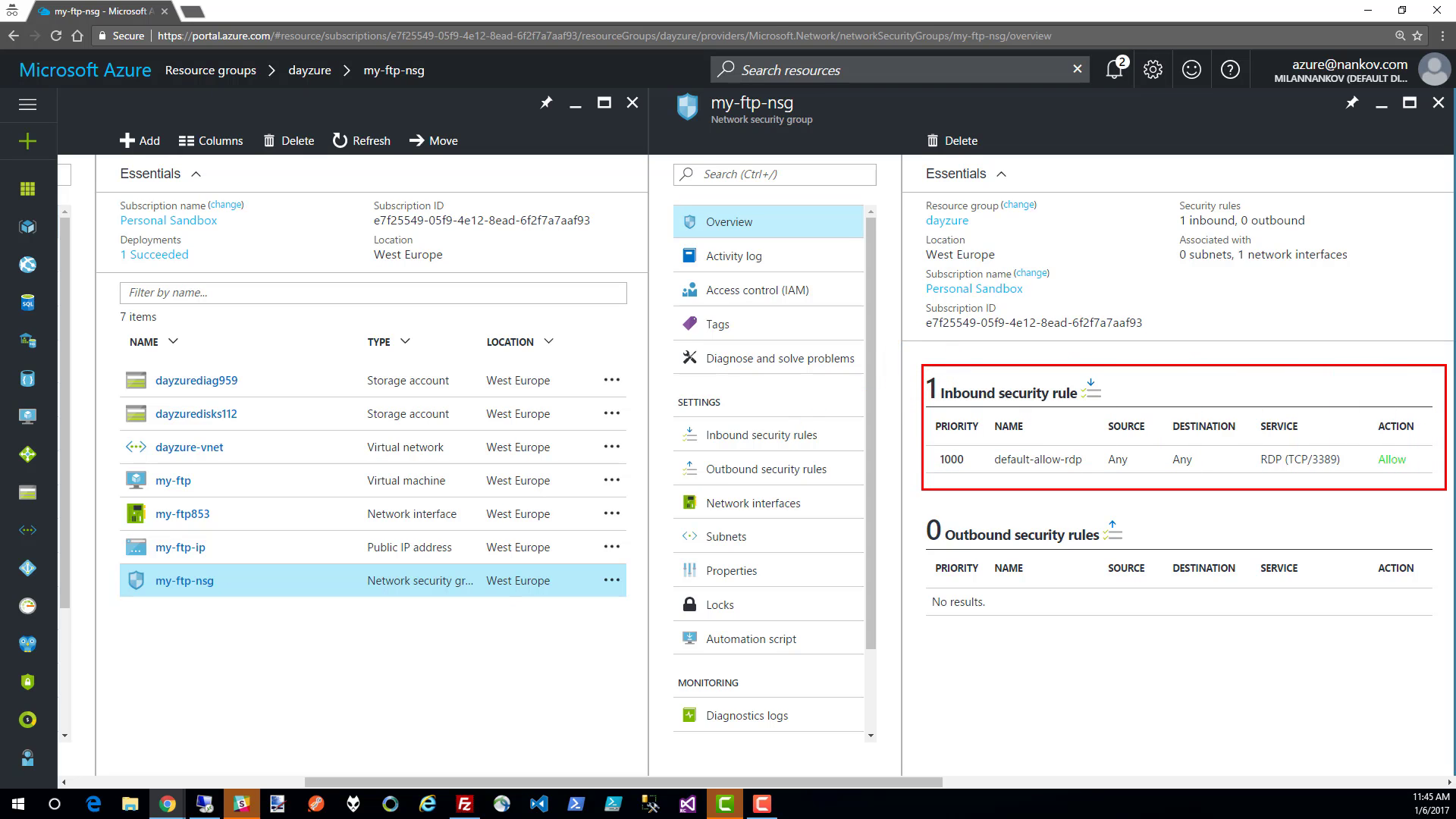
key("Escape")
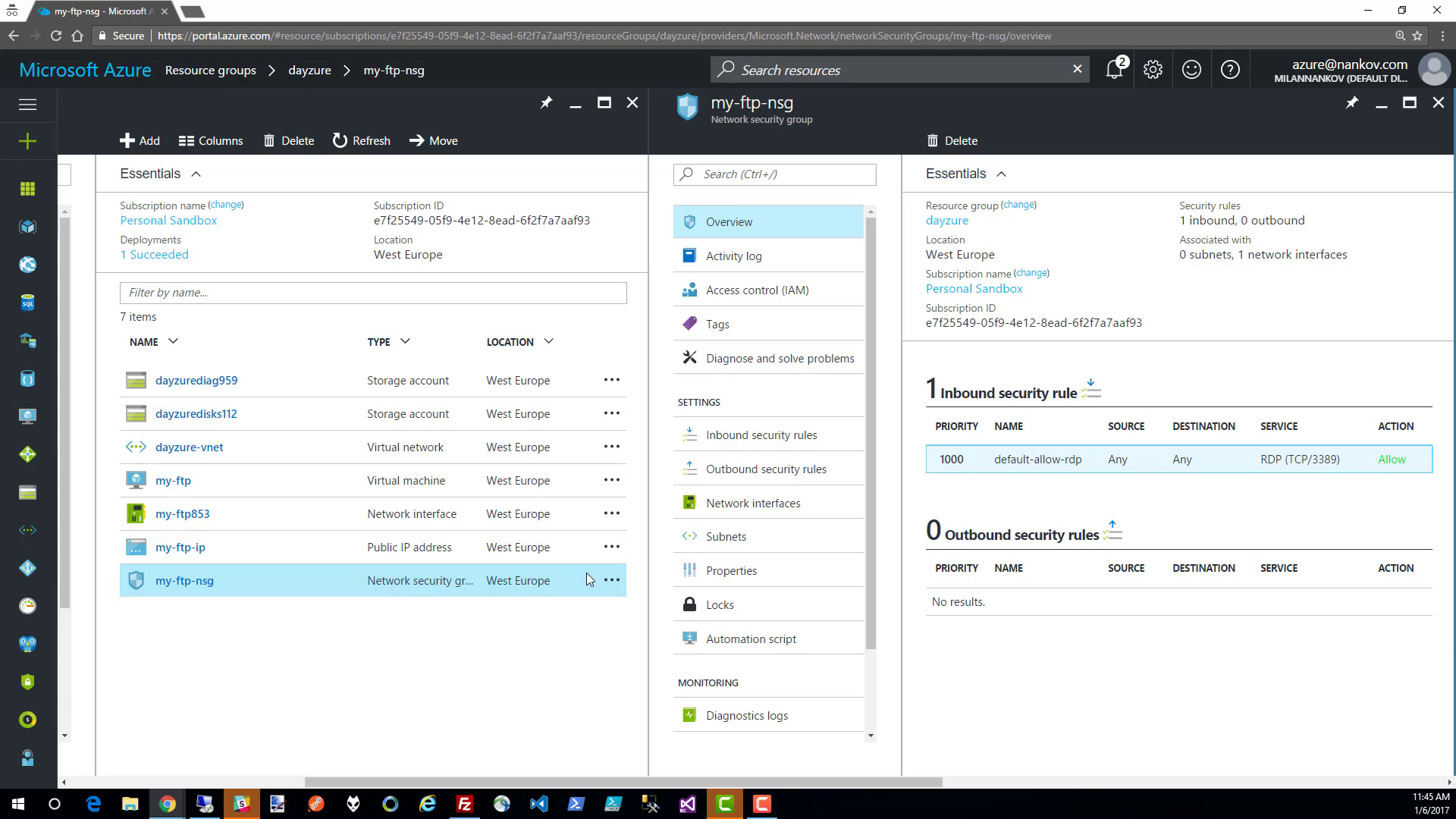
- Add an inbound security rule named ftp to my-ftp-nsg that allows TCP traffic on port 21
left_click(1089, 387)
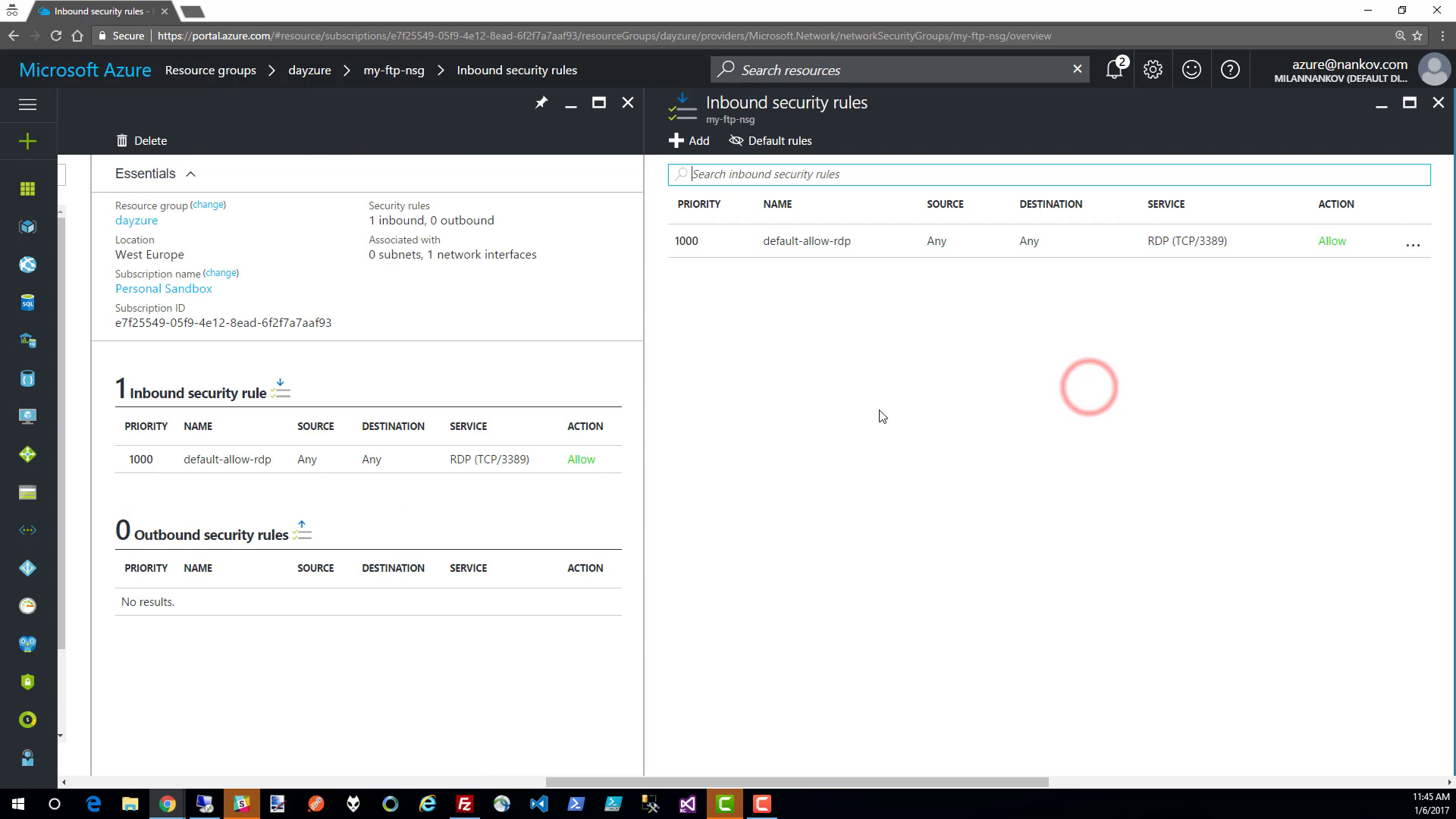
left_click(700, 143)
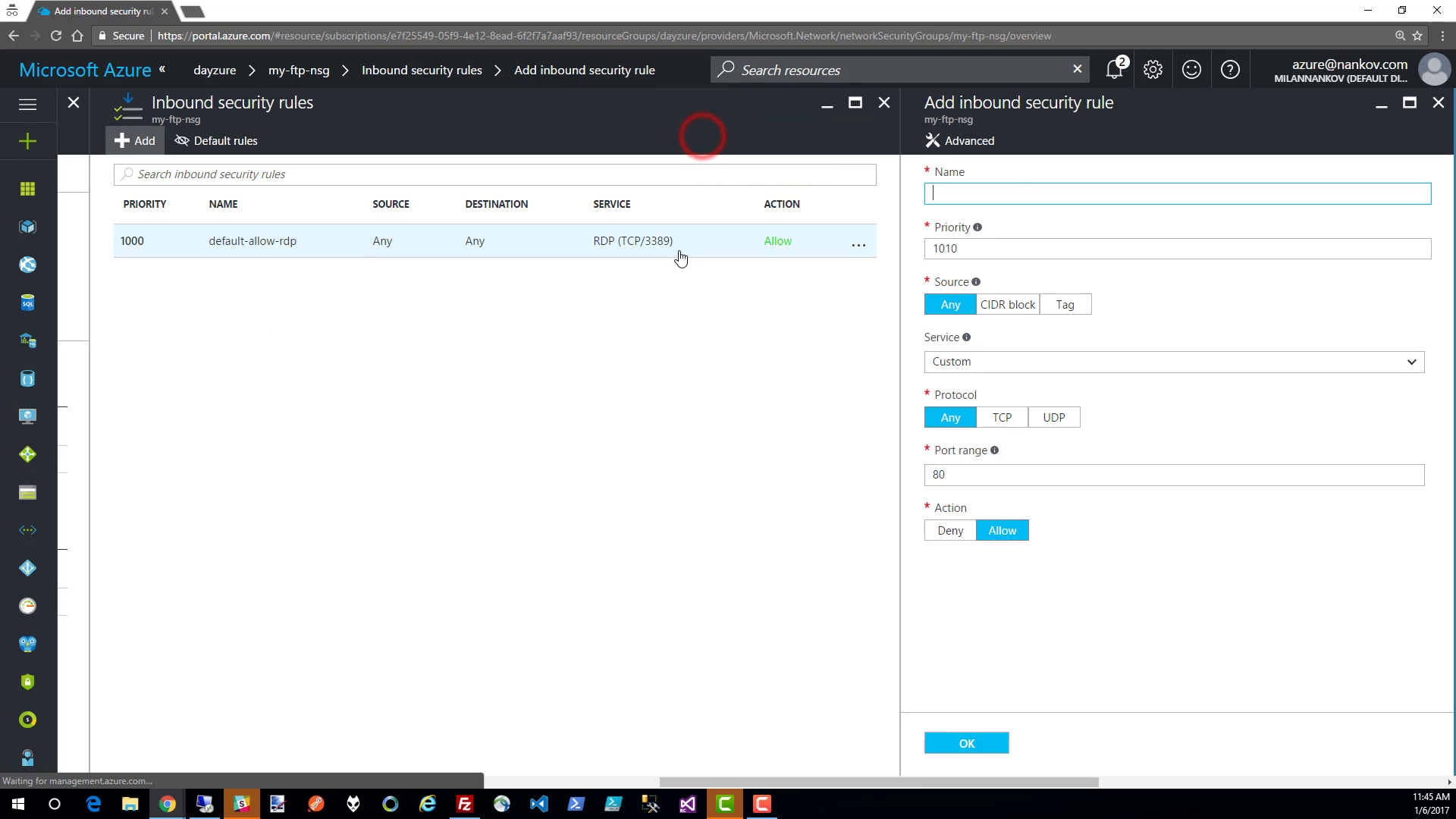
left_click(1016, 187)
type("ftp")
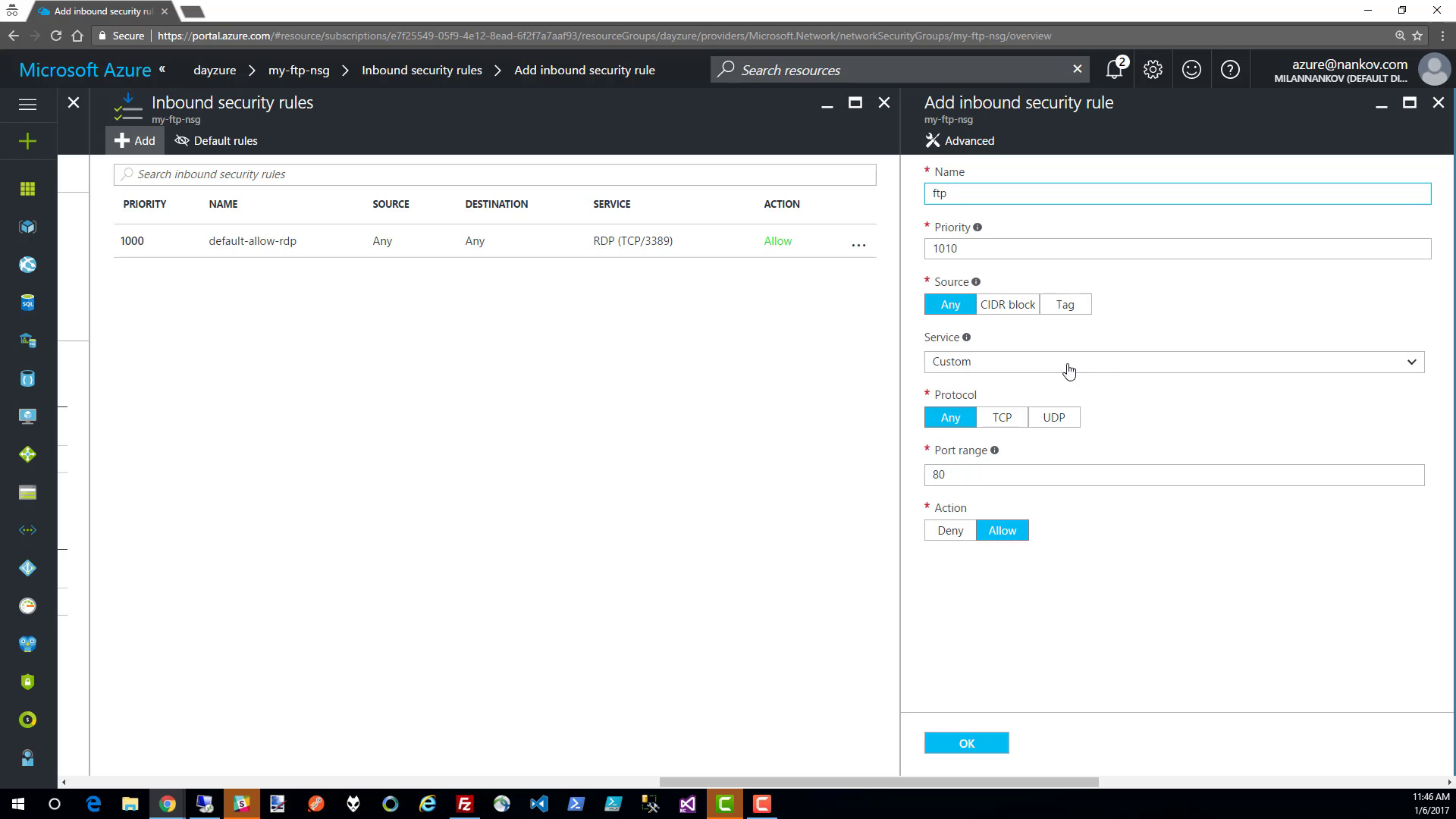
left_click(1001, 418)
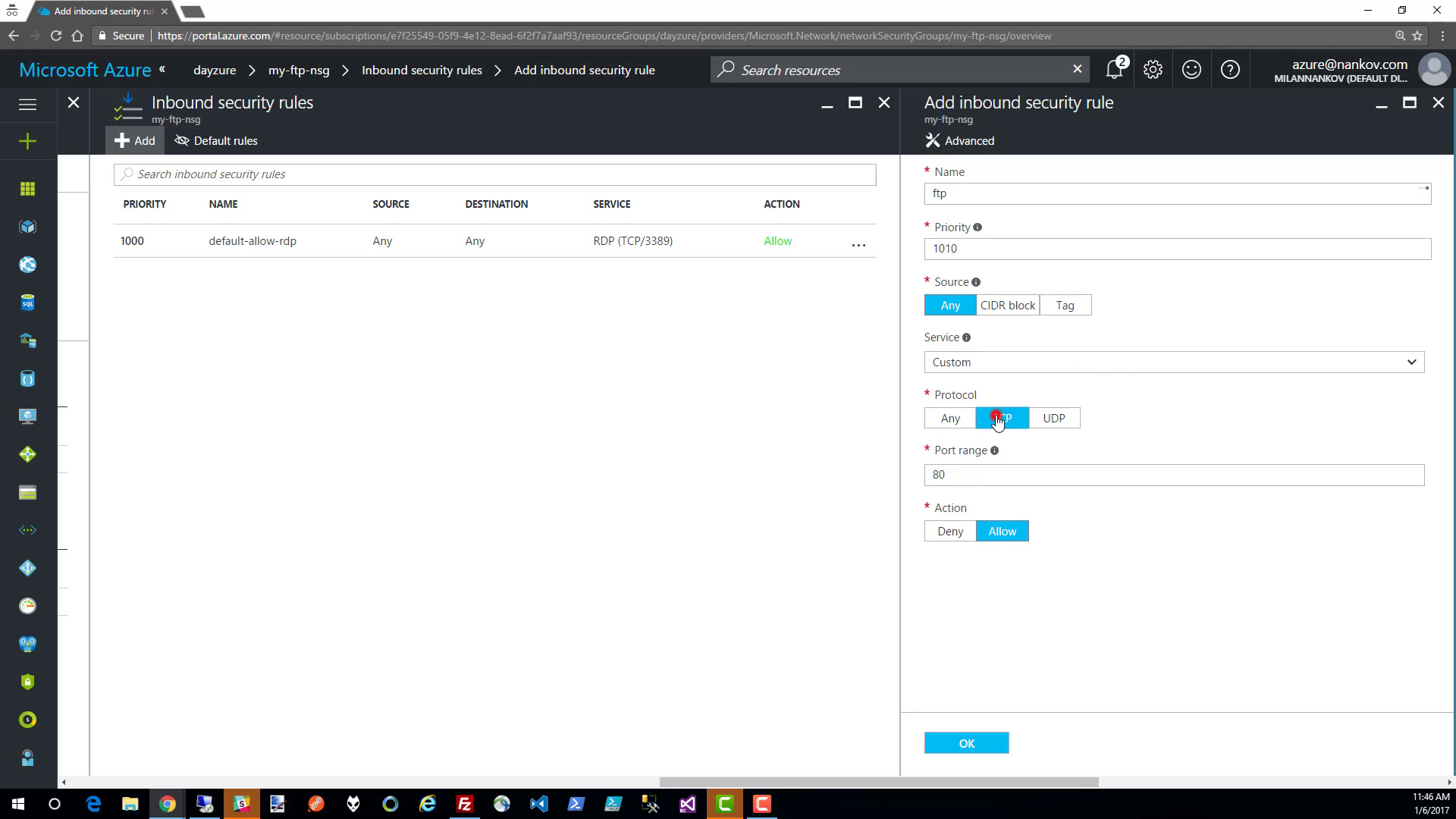
double_click(984, 473)
type("21")
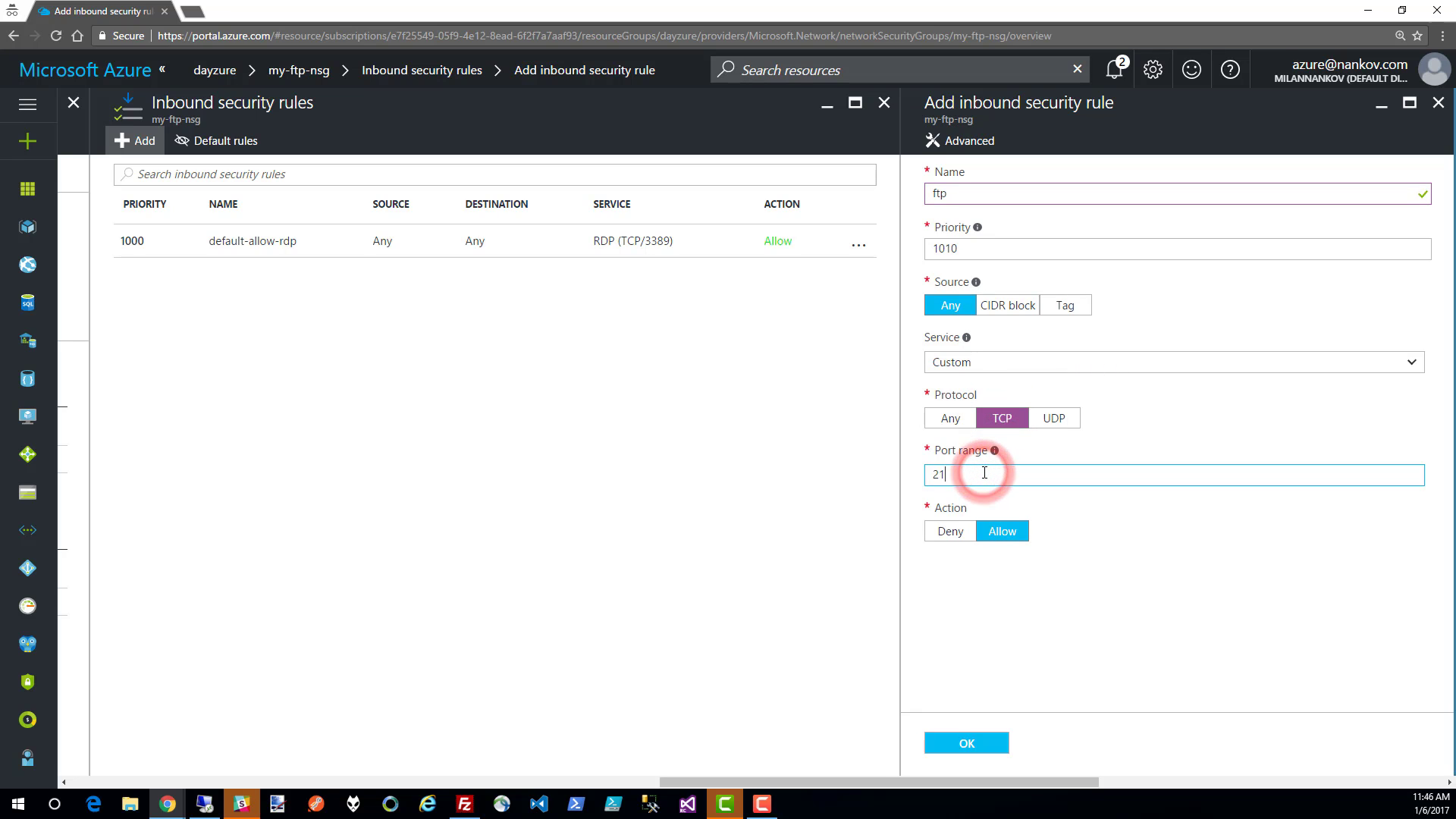
left_click(1083, 519)
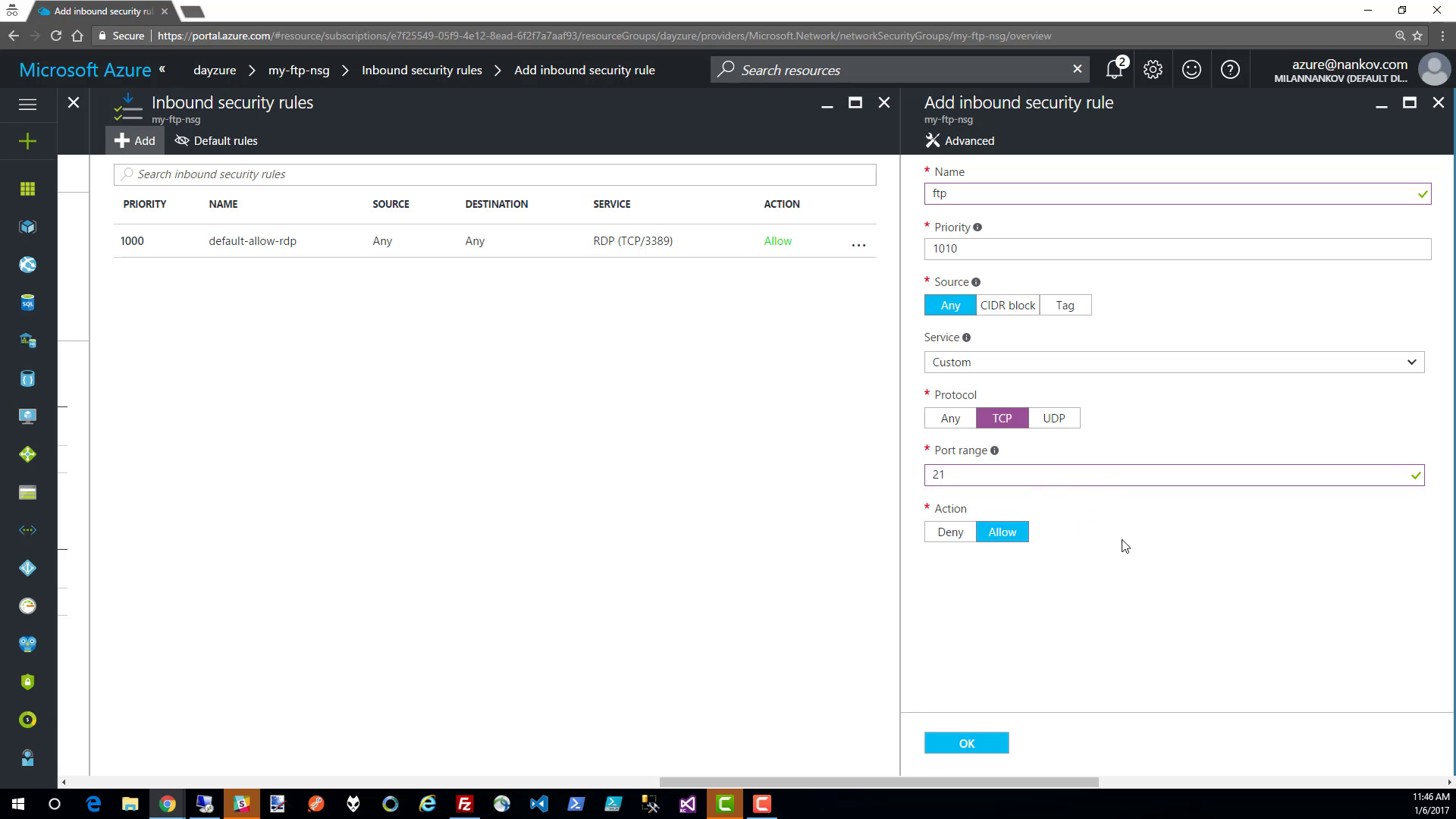
left_click(959, 742)
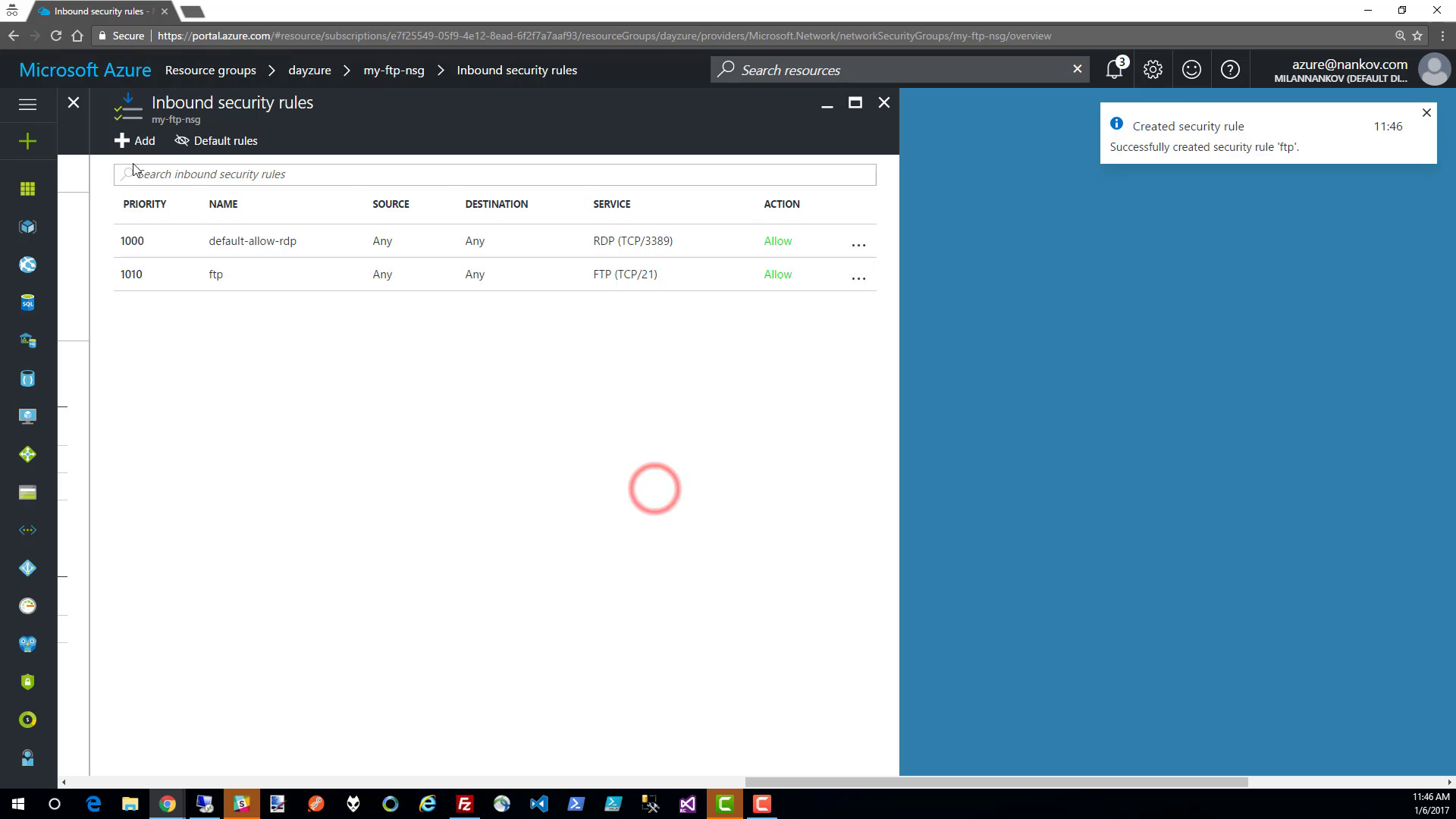
- Add a second inbound security rule named ftp-data that allows TCP traffic on ports 9000-9999
left_click(134, 140)
left_click(954, 192)
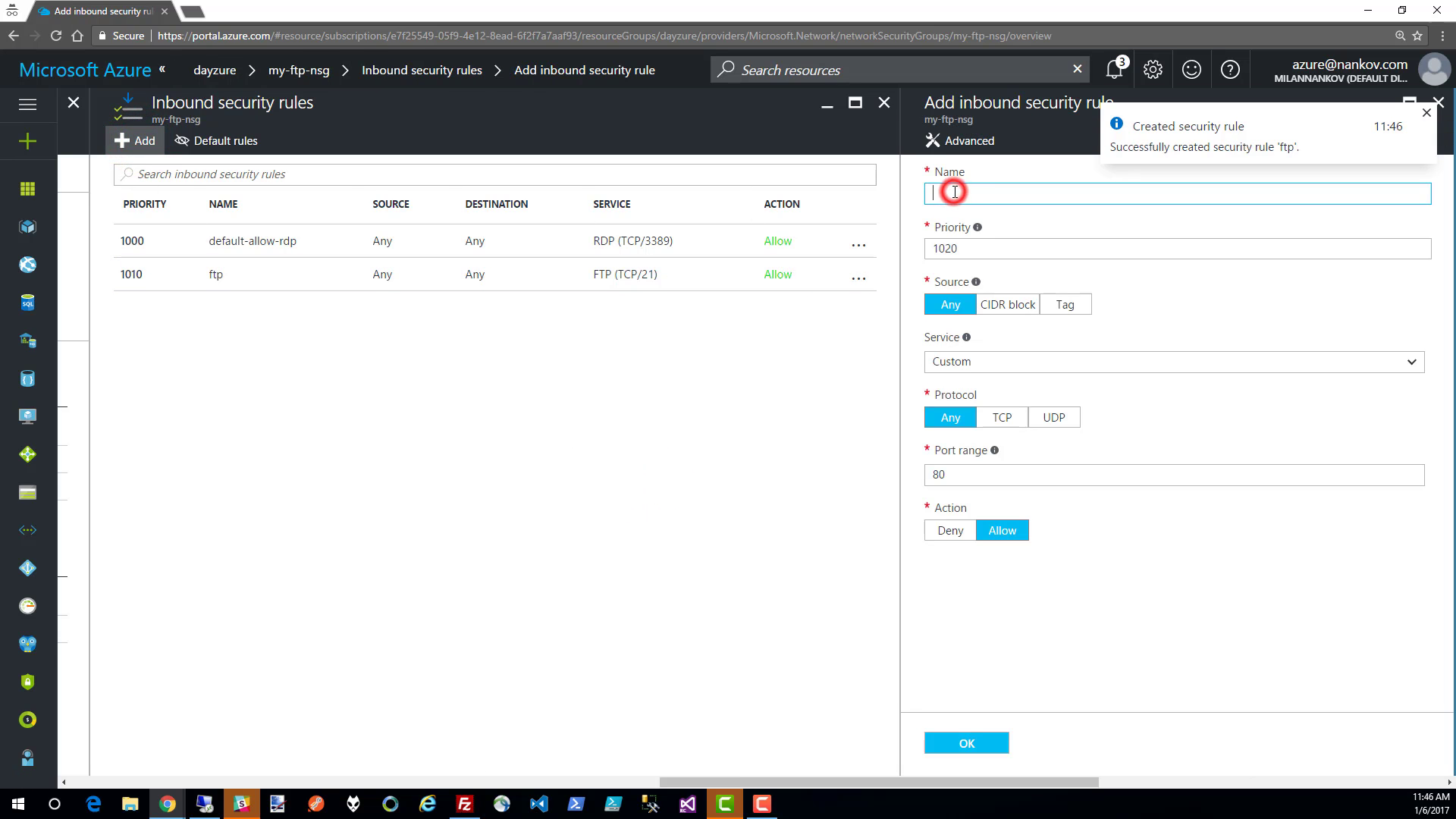
type("ftp-data")
left_click(1003, 417)
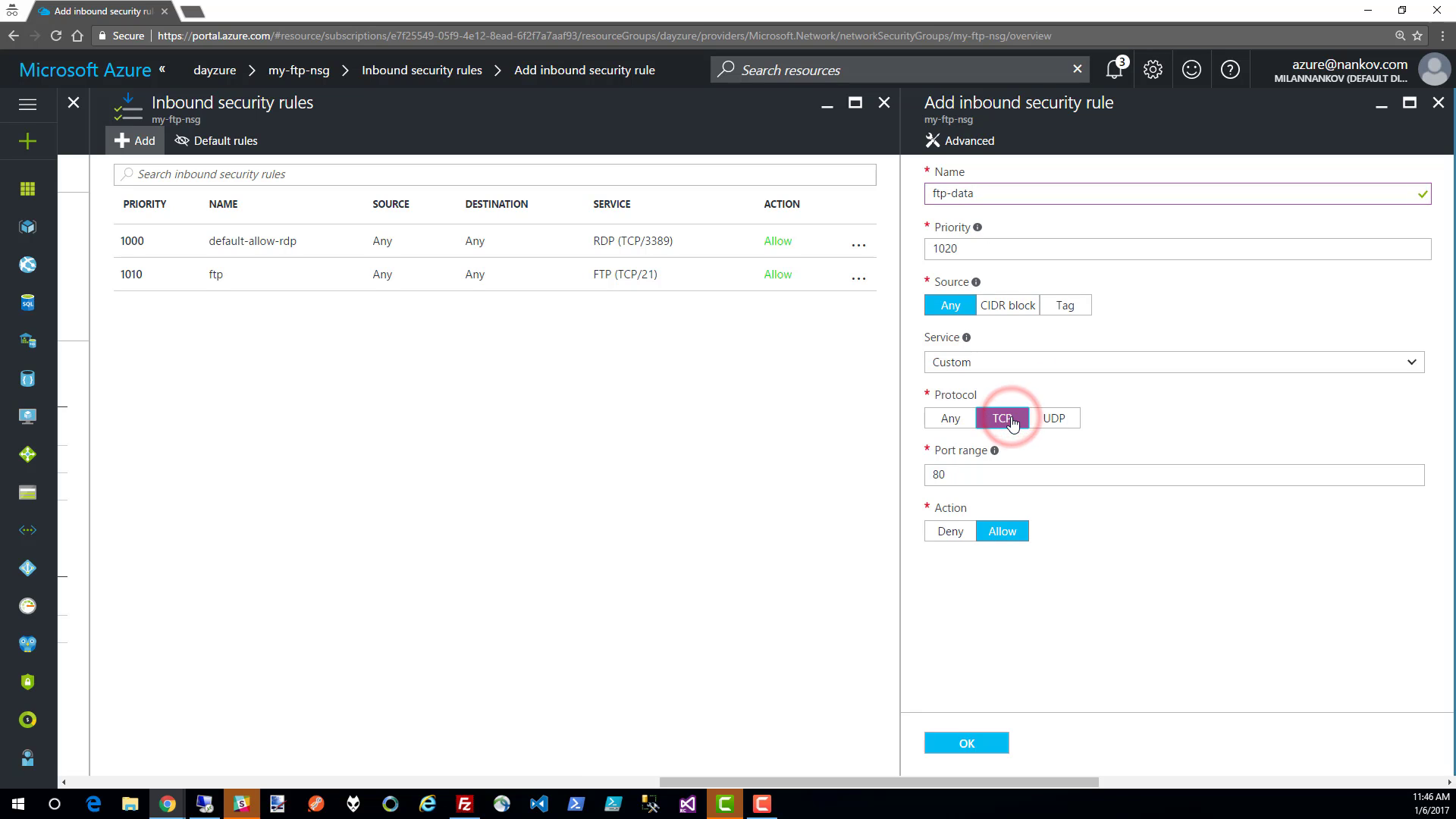
double_click(1012, 474)
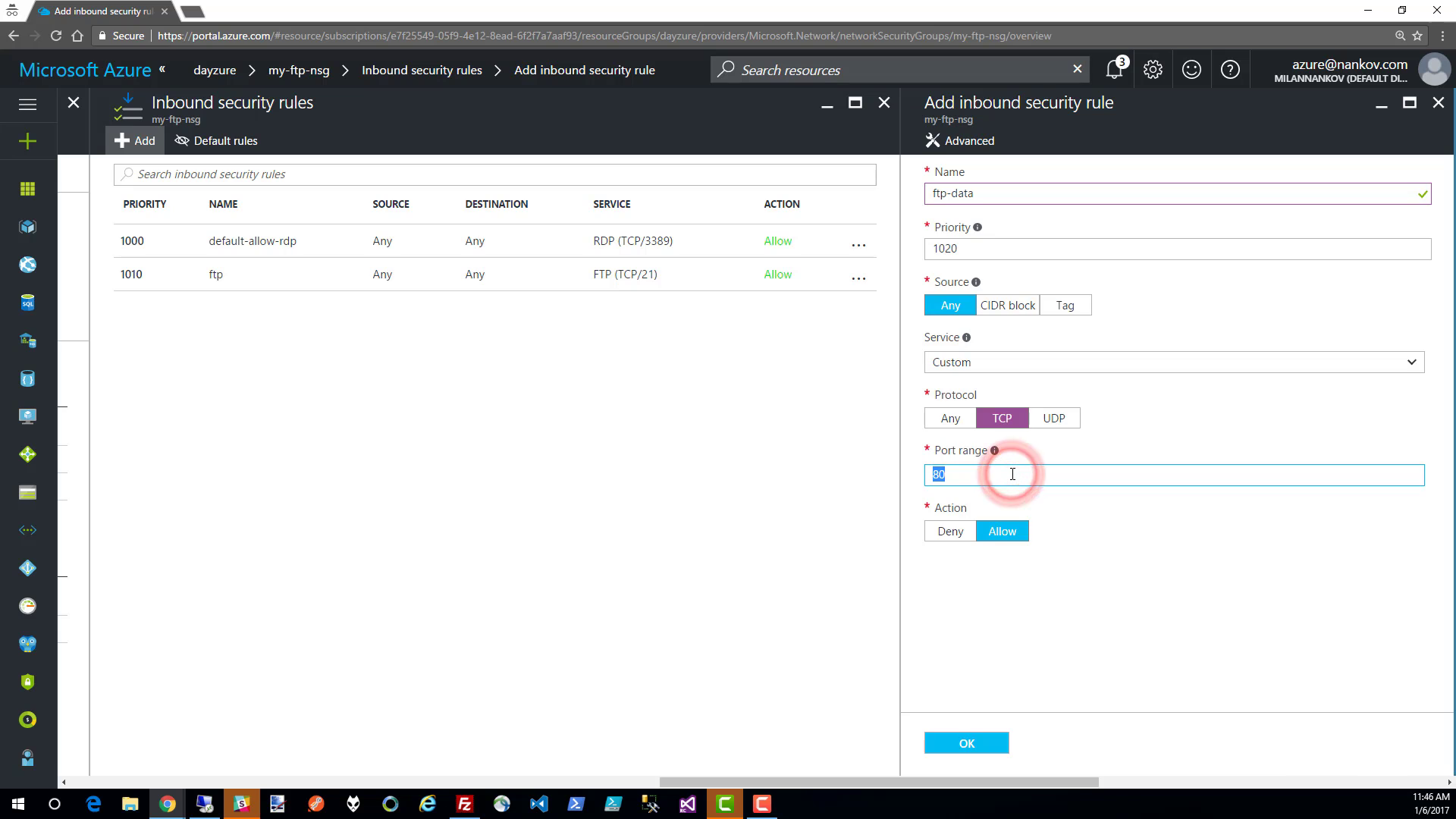
type("9000-9999")
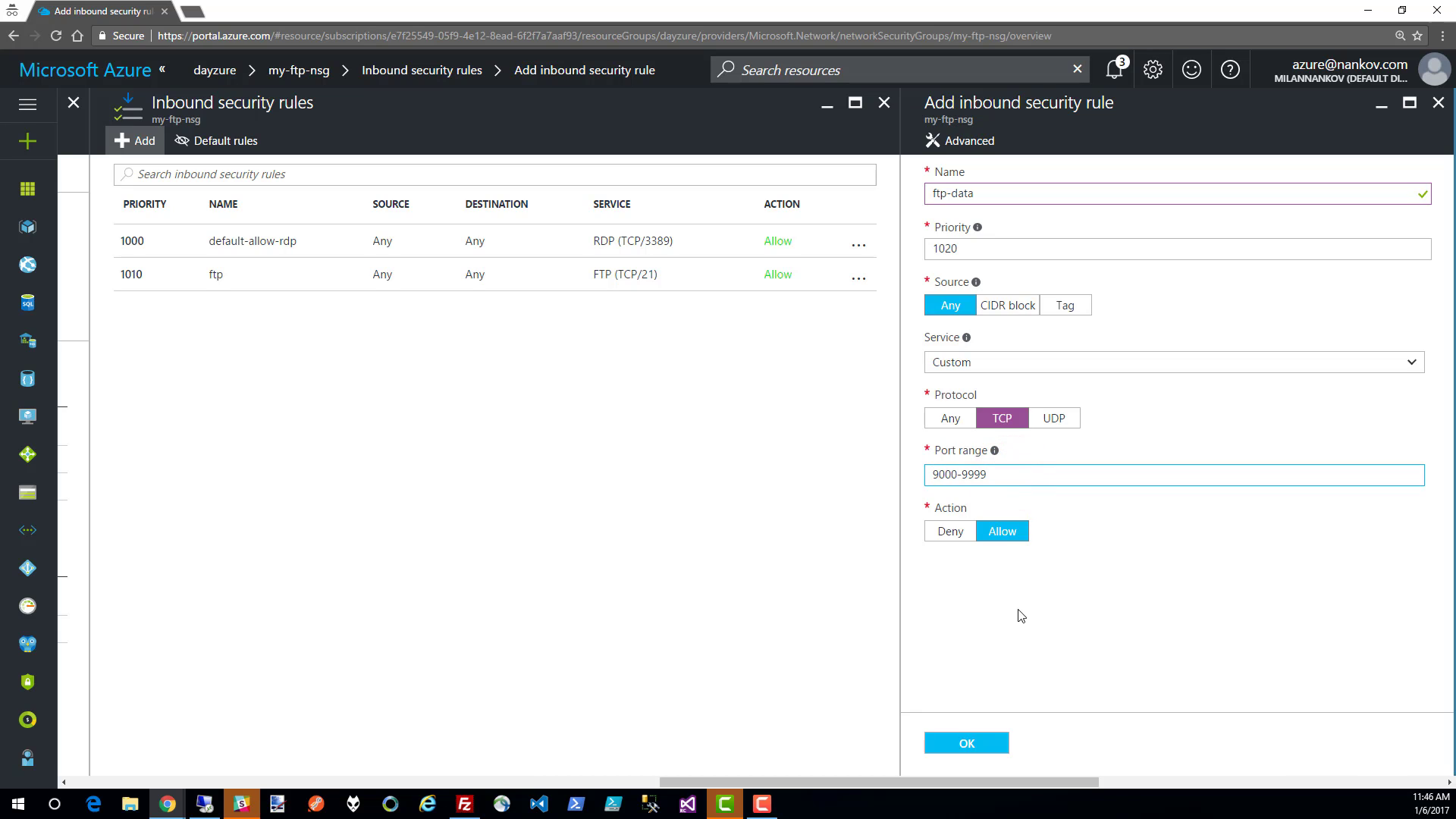
left_click(966, 743)
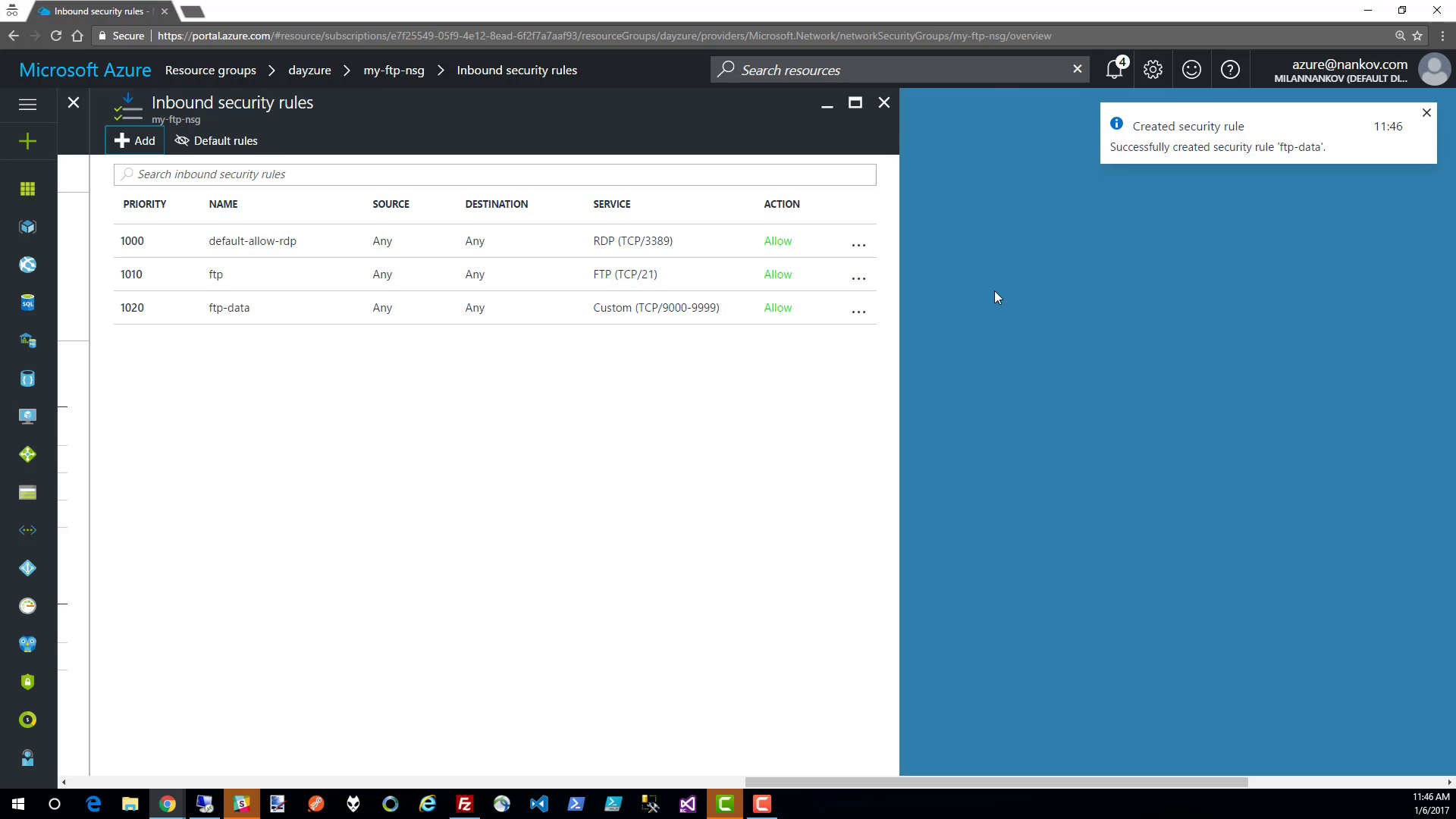
- Leave the network security group and look up the my-ftp virtual machine's public IP address
left_click(884, 103)
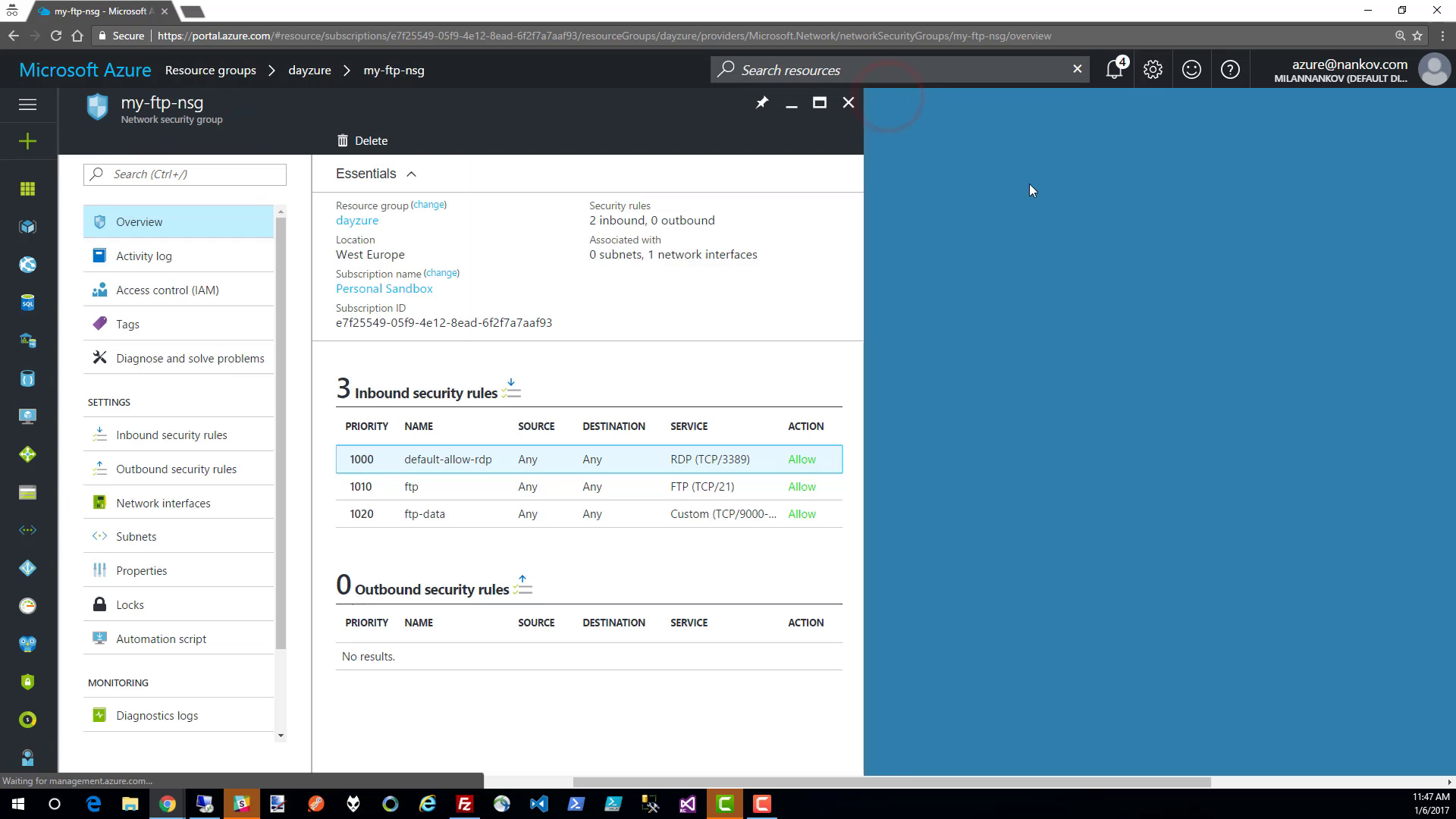
left_click(847, 102)
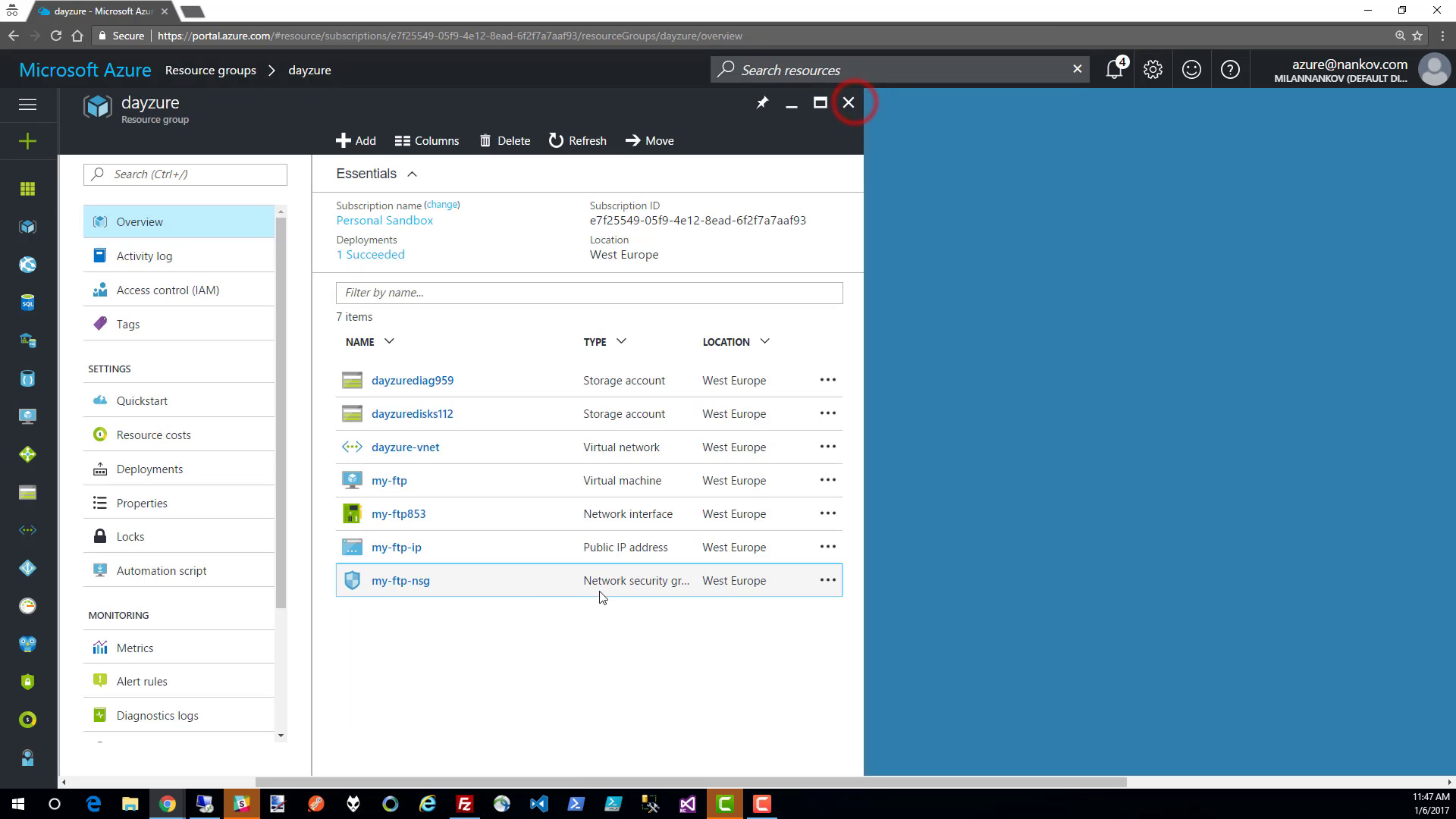
left_click(388, 483)
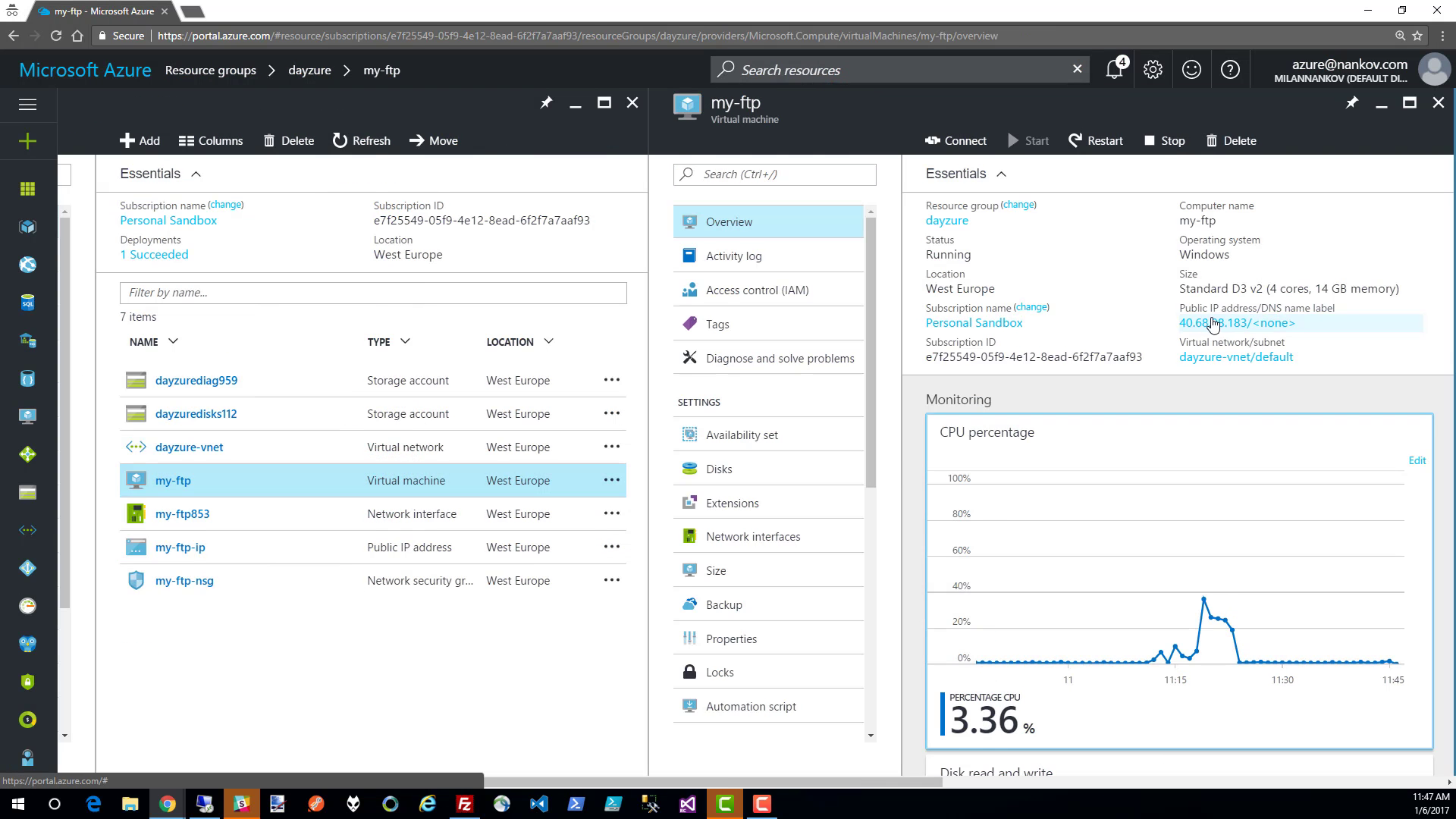
mouse_move(1168, 299)
left_mouse_down()
mouse_move(1251, 332)
mouse_move(1361, 332)
left_mouse_up()
key("Escape")
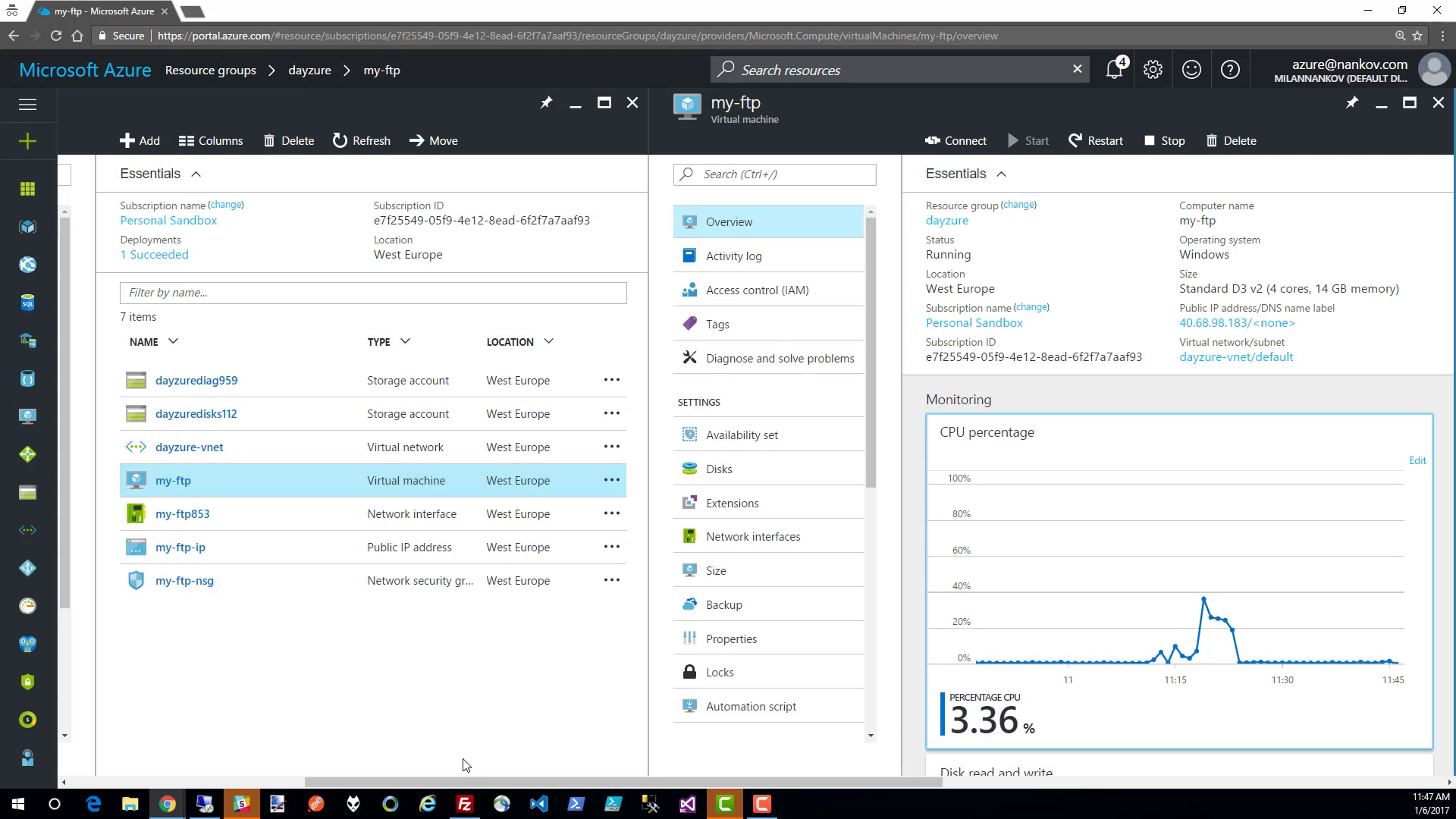
- Switch to FileZilla and check the saved ftp site's host and transfer mode in the Site Manager
left_click(464, 810)
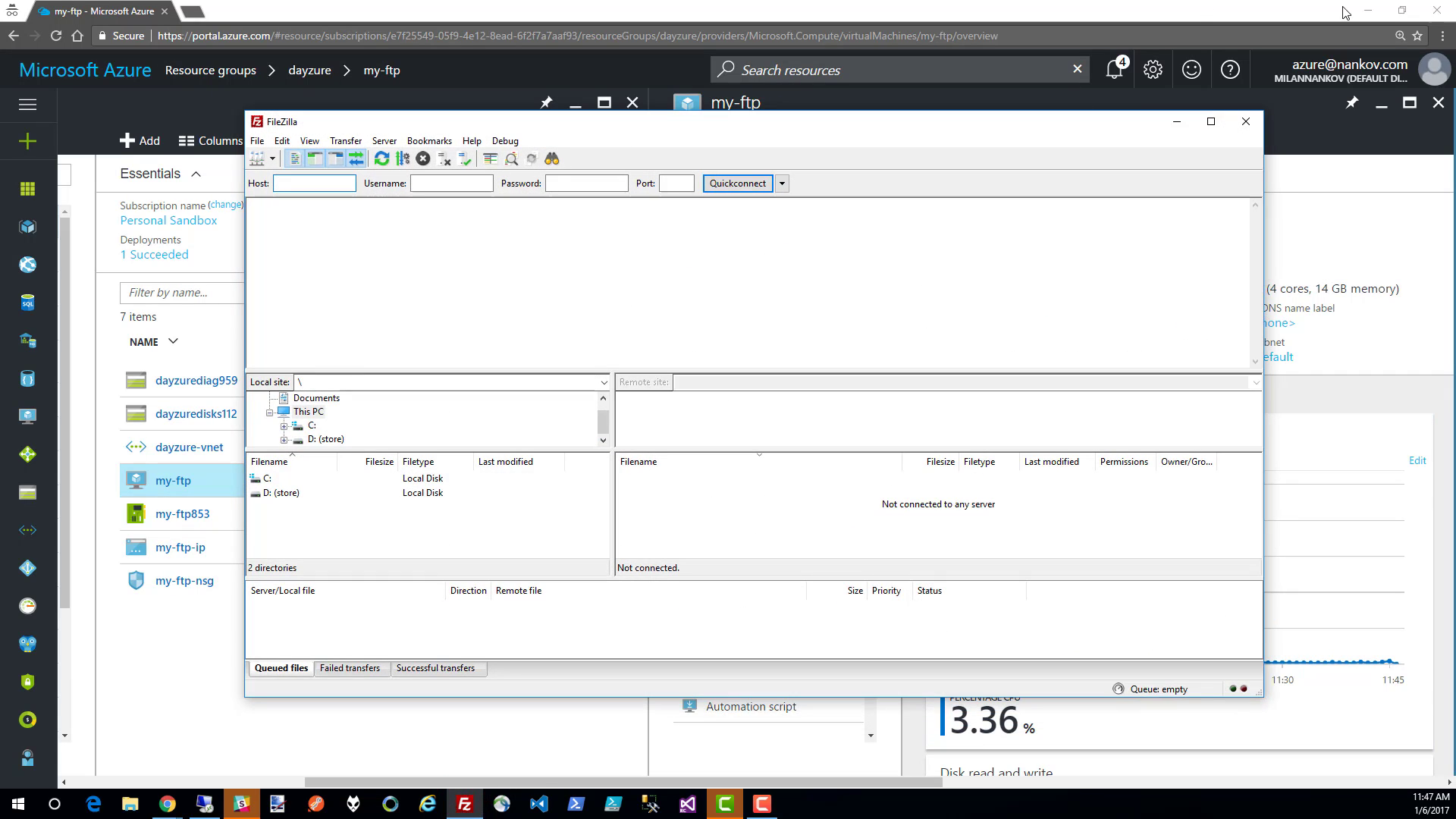
left_click(1368, 9)
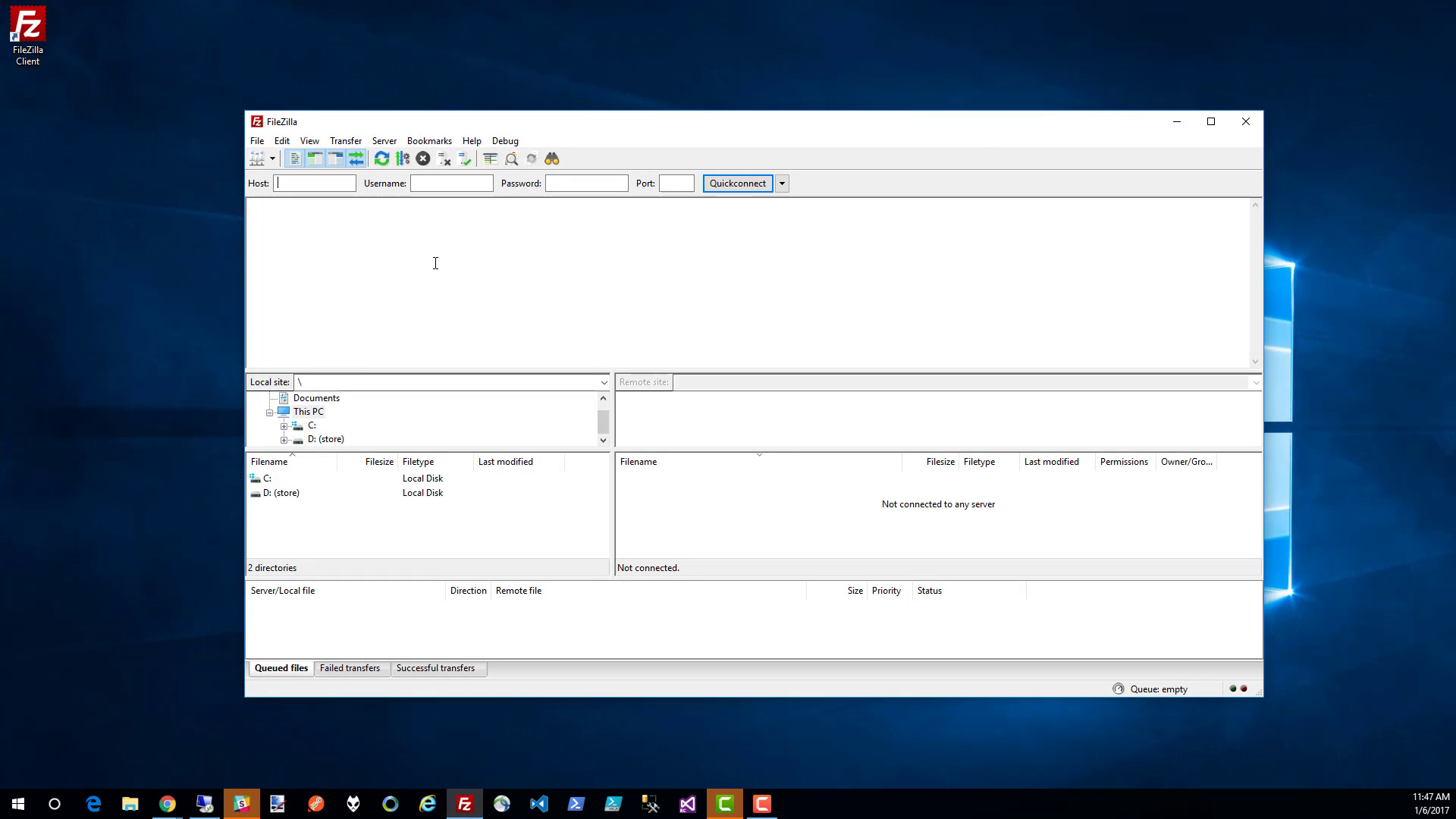
left_click(257, 159)
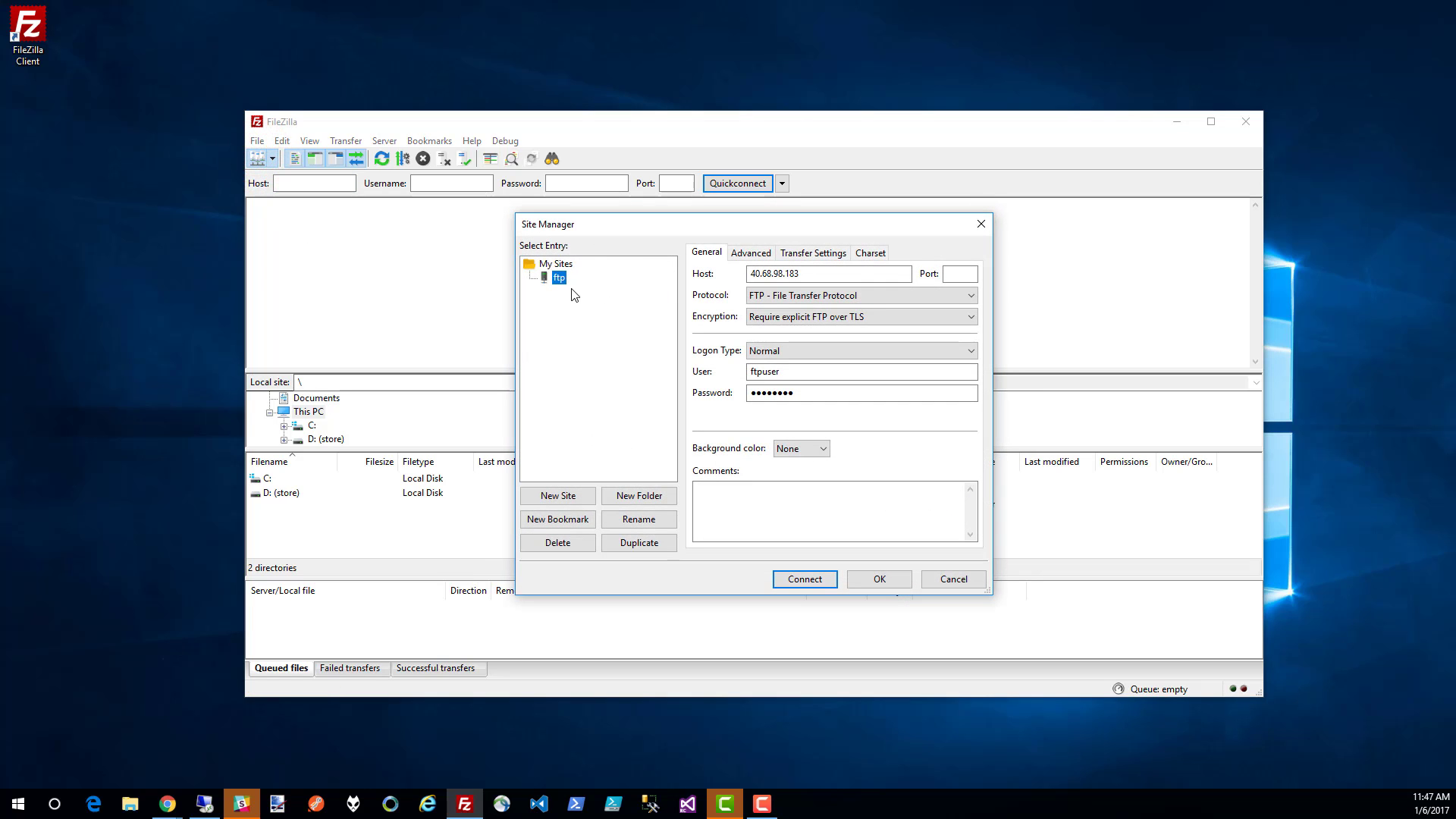
double_click(829, 273)
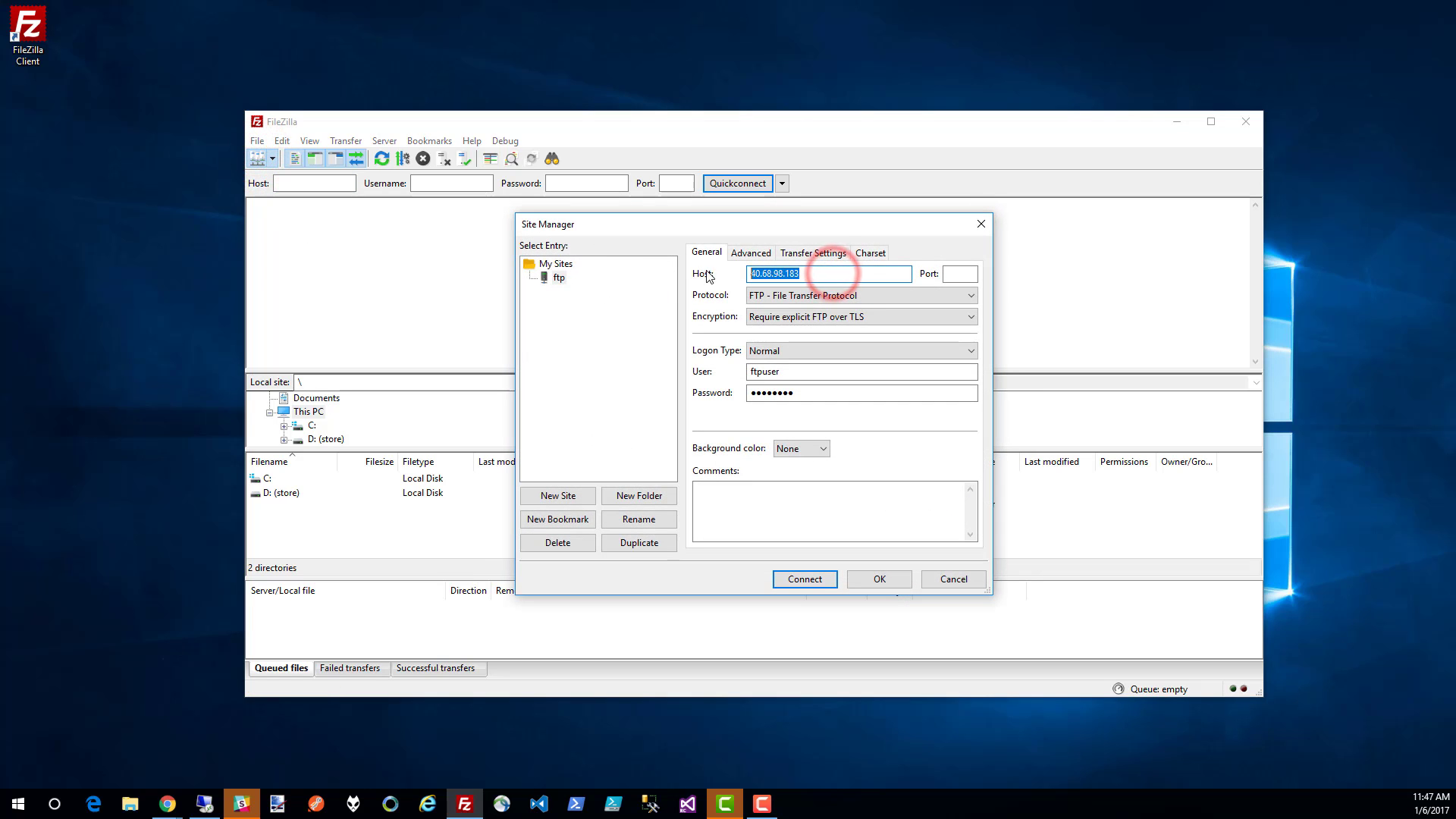
left_click(813, 254)
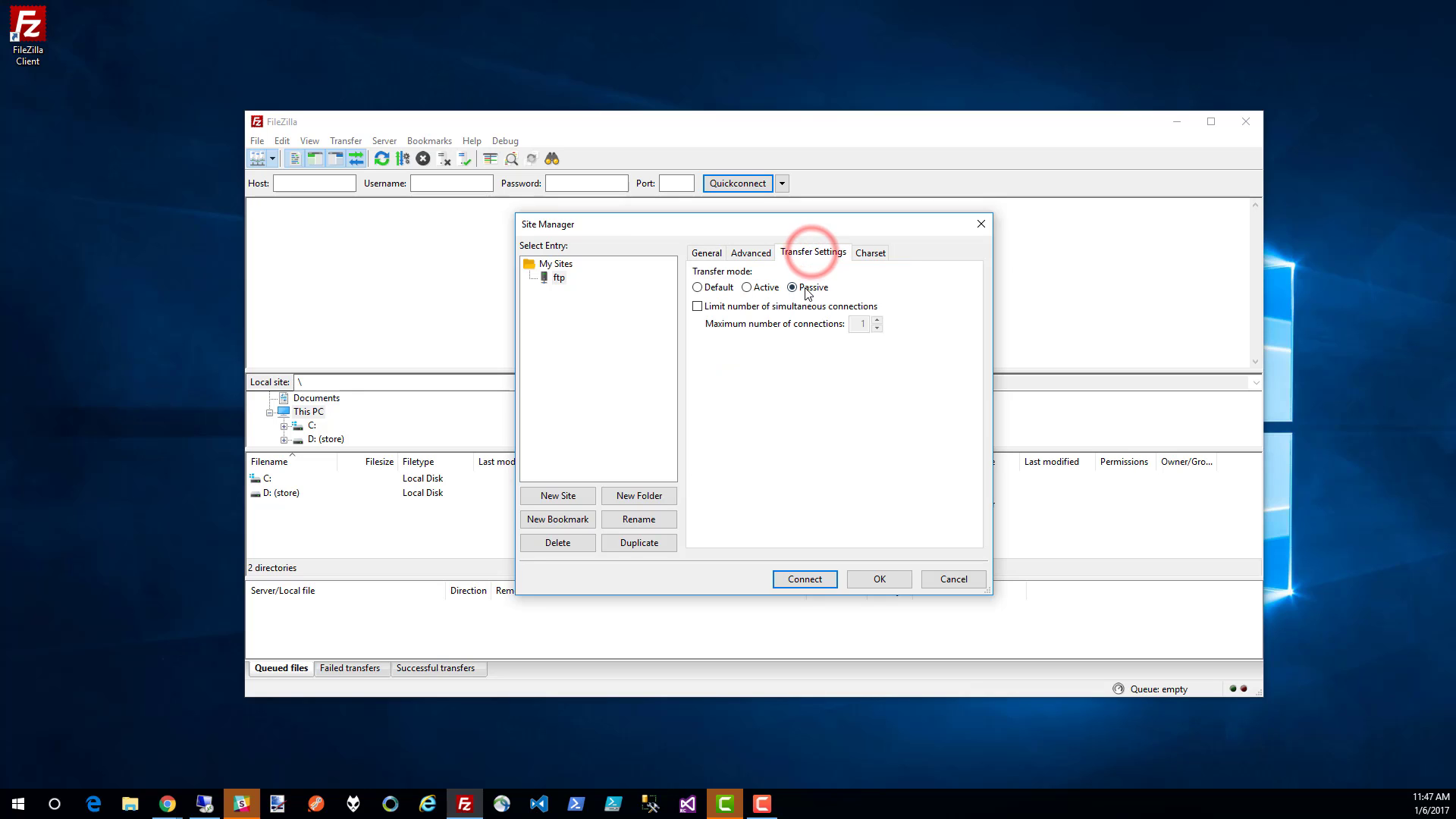
left_click(705, 252)
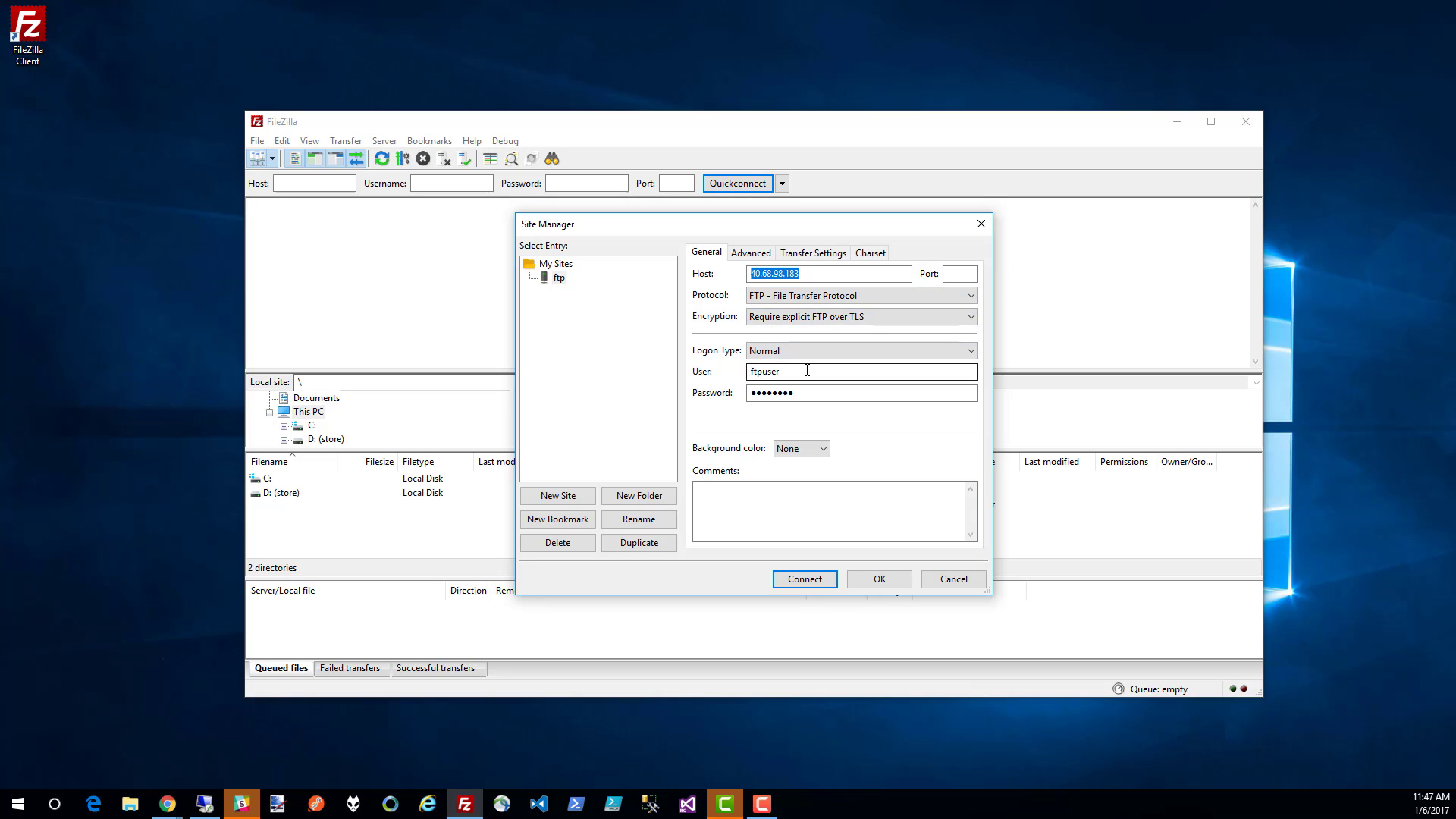
- Connect to the saved ftp site, accepting the server's certificate and always trusting it in future sessions
left_click(799, 578)
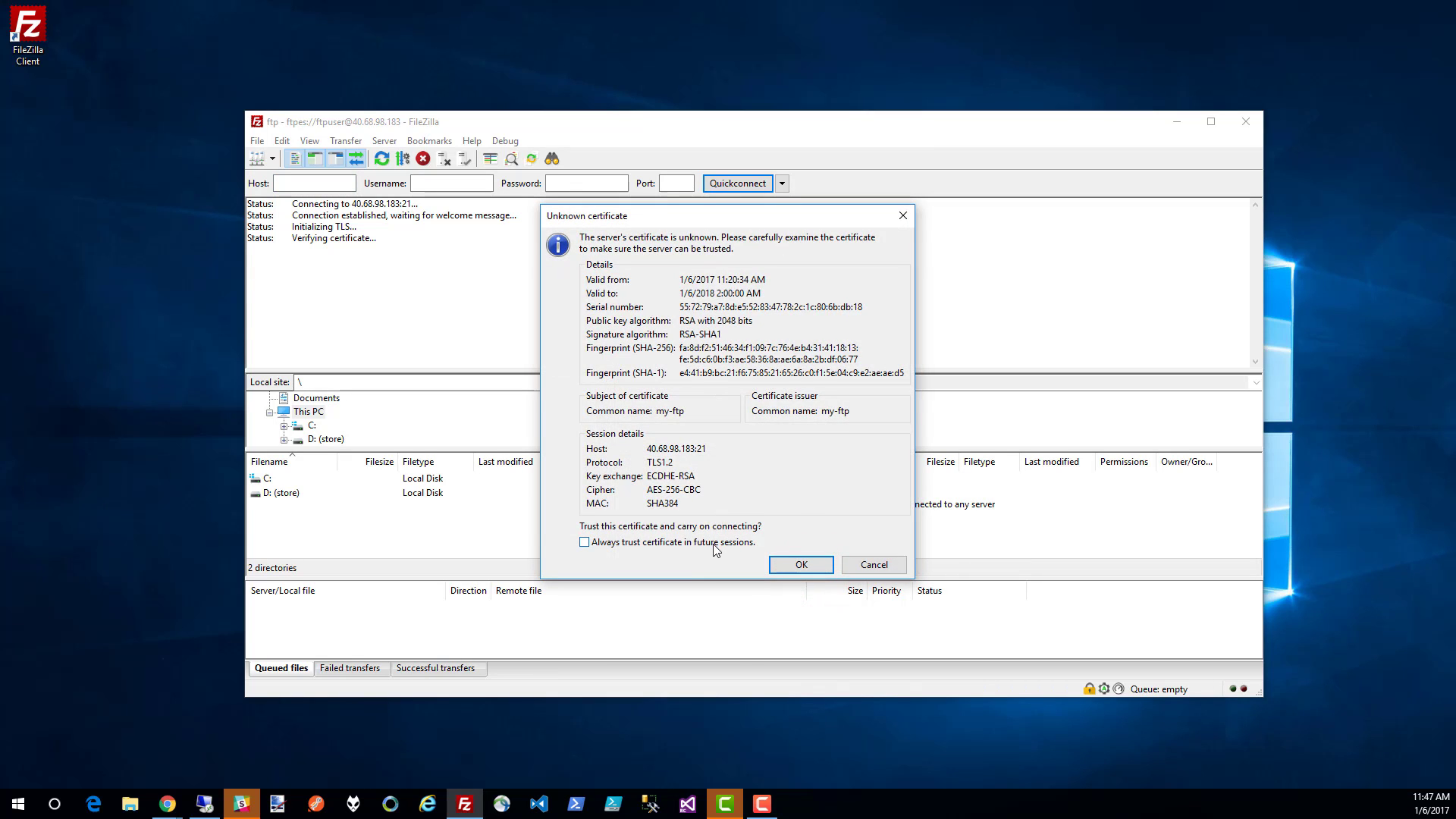
left_click(710, 543)
left_click(788, 567)
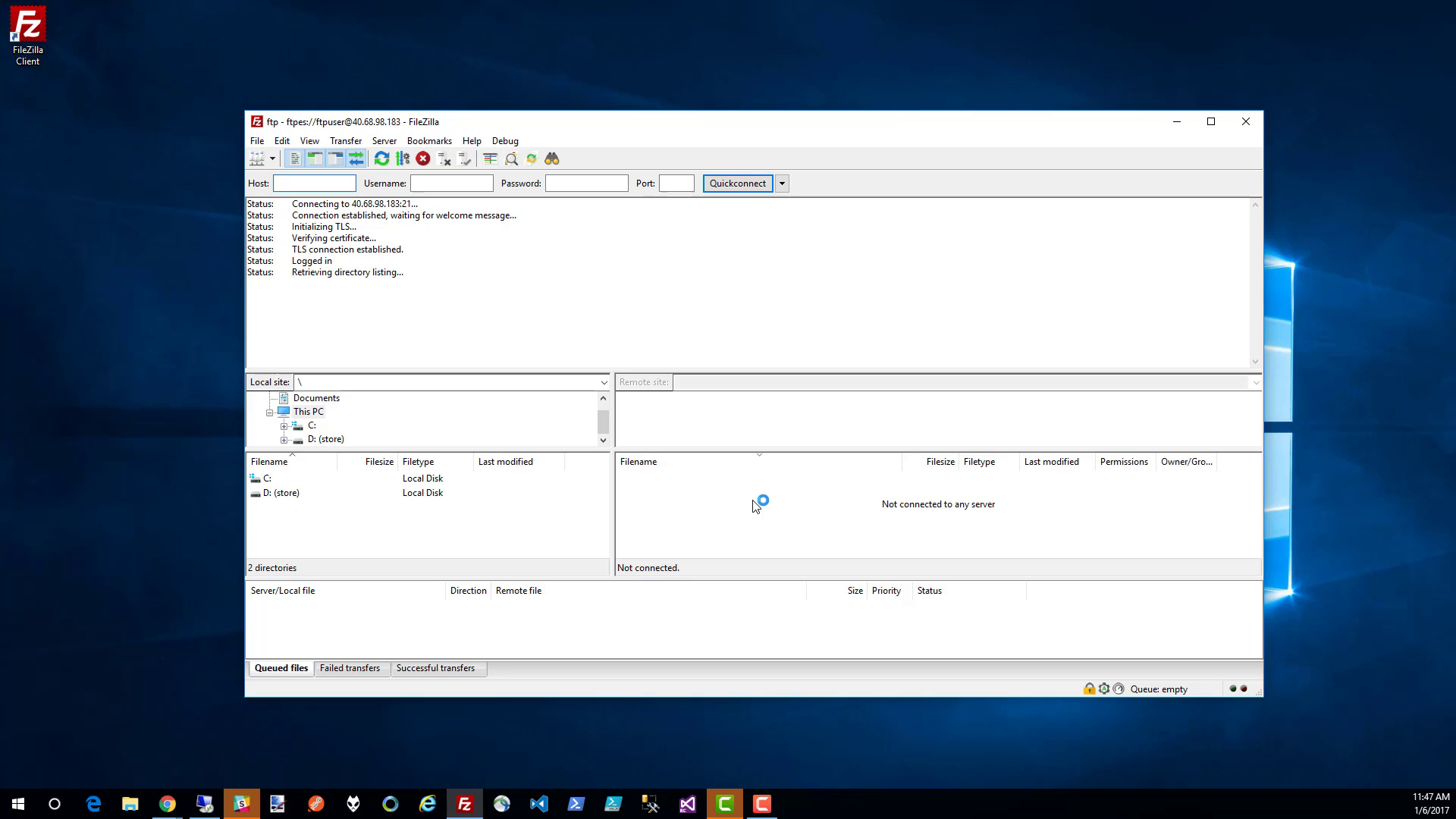
- Create a directory named folder in the remote site's root and open it
right_click(713, 520)
left_click(748, 587)
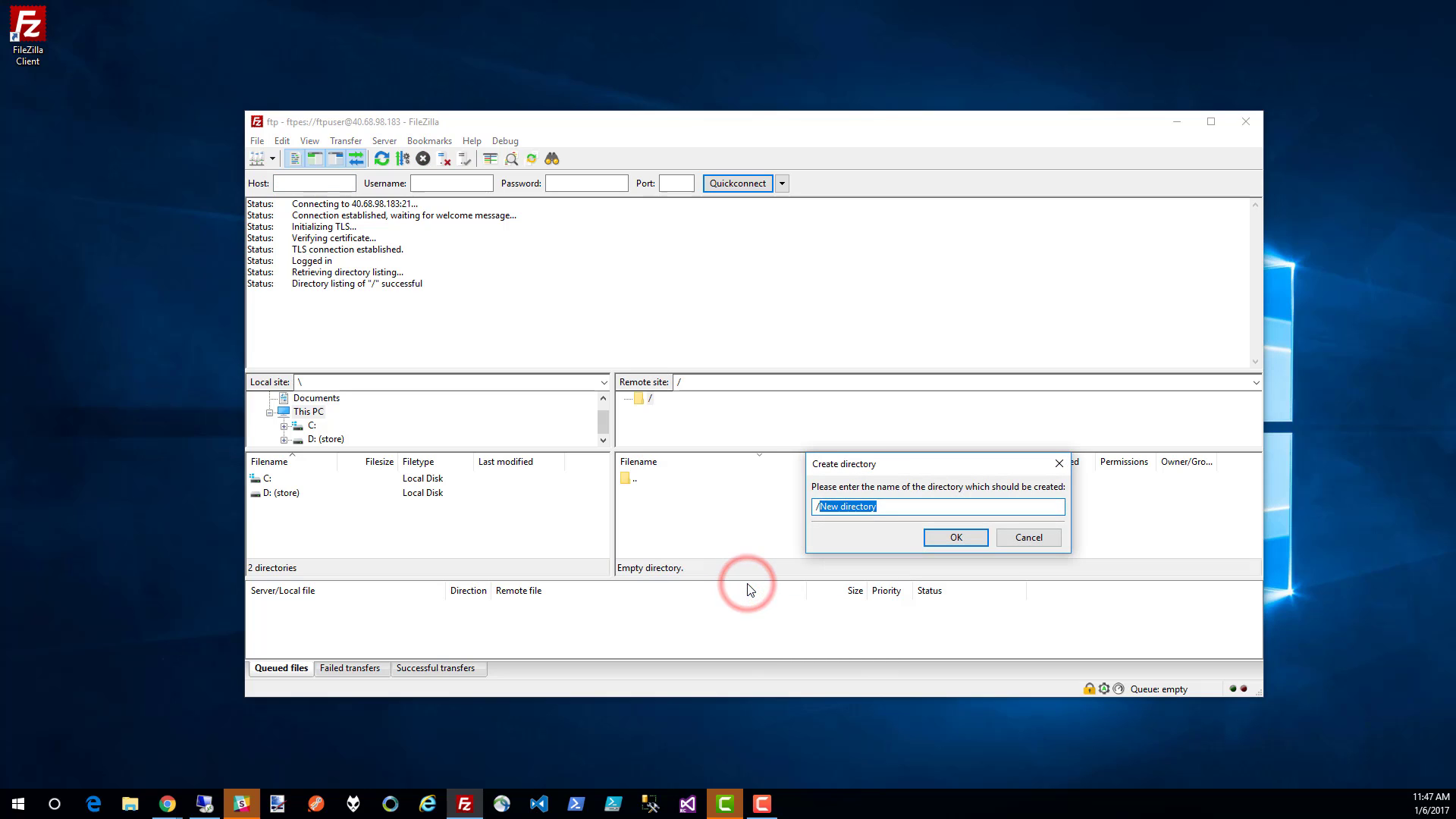
type("folder")
key("Return")
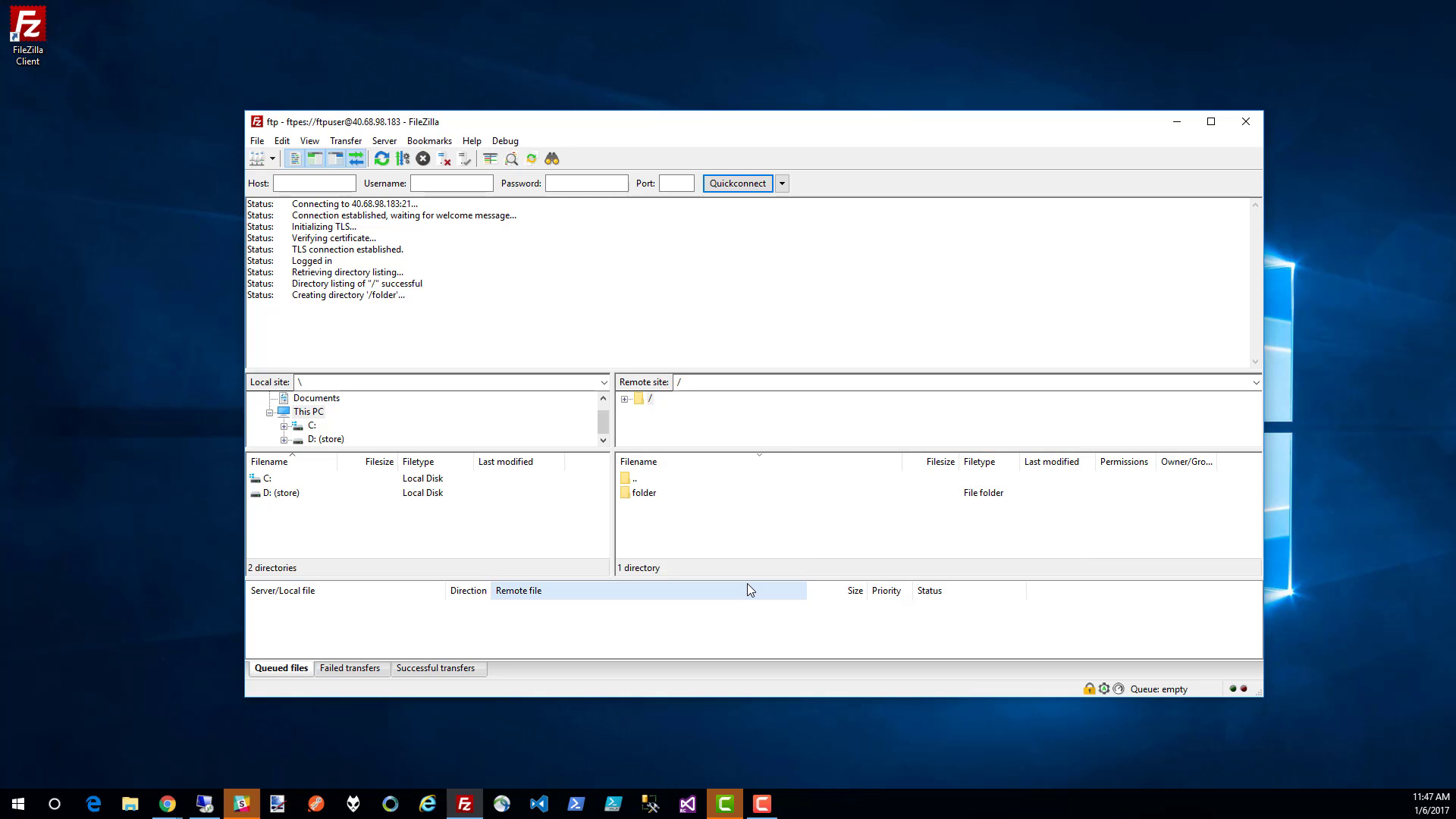
left_click(675, 497)
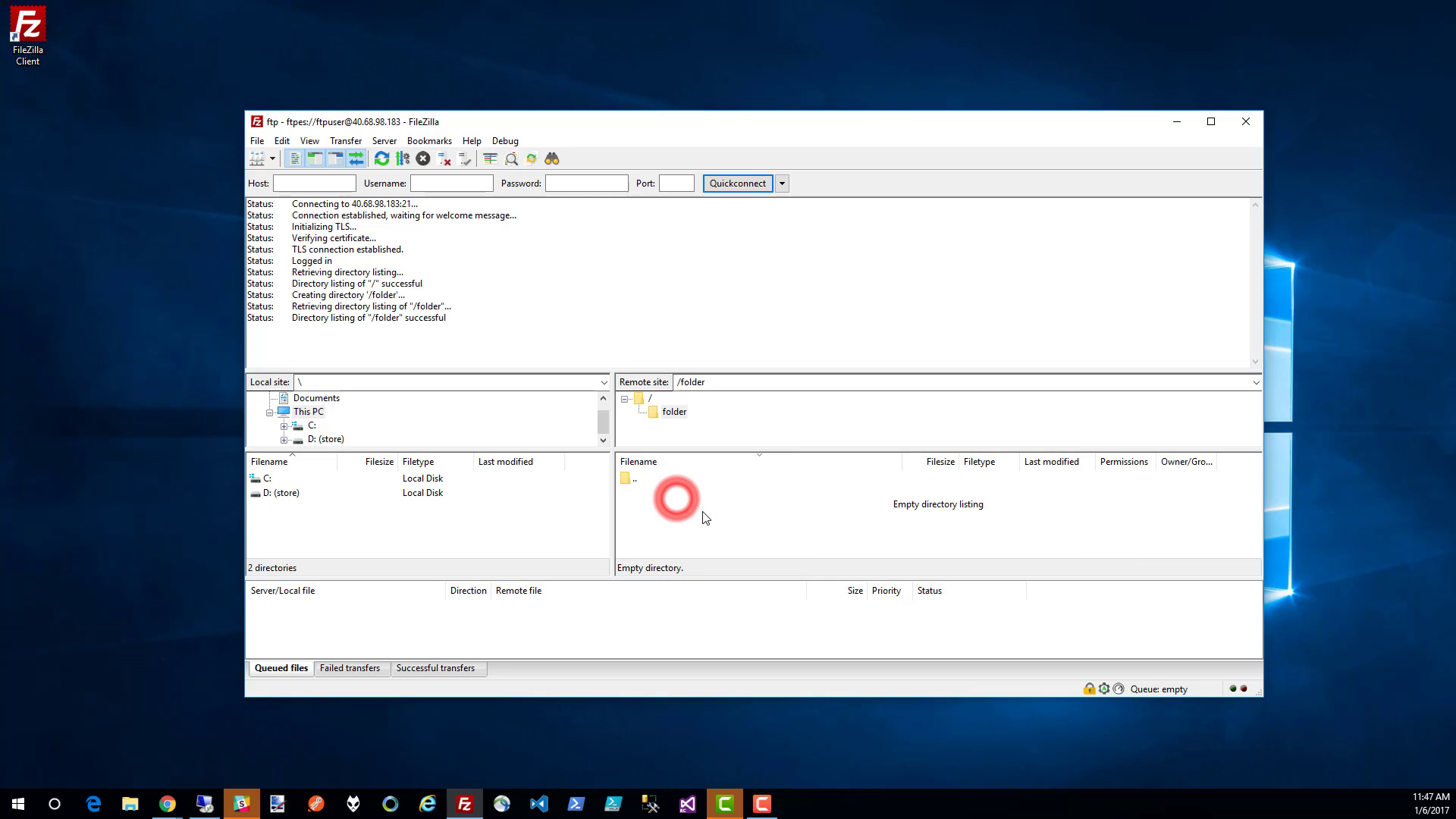